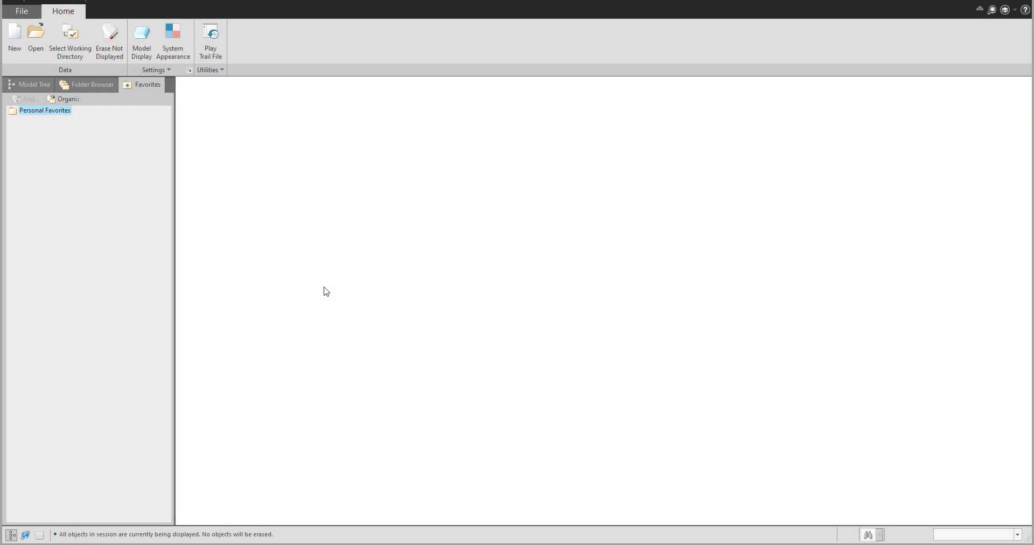
Step: Switch to the Paint window showing the e15-dims reference drawing
key("alt+Tab")
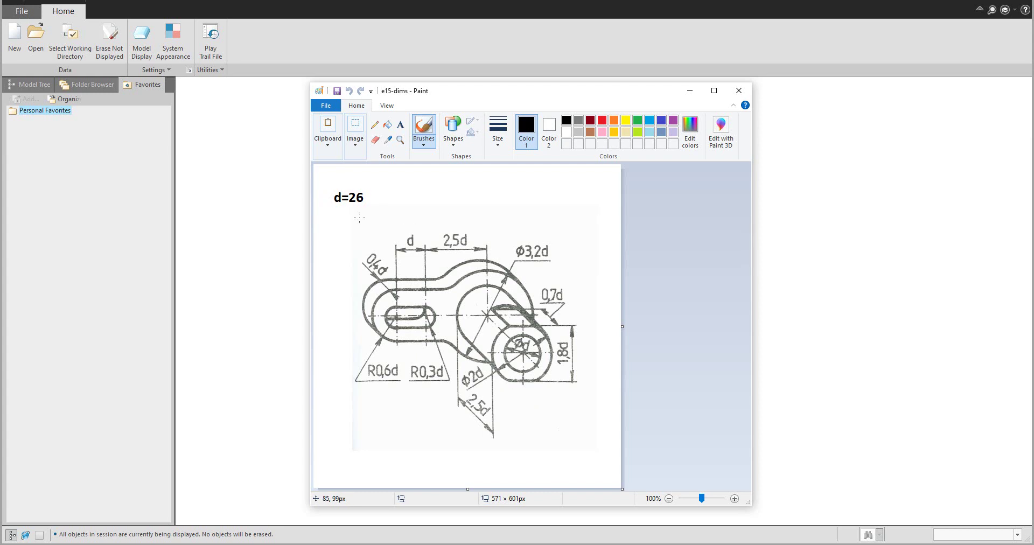
Step: Minimize the Paint window with the e15-dims drawing to get back to Creo
left_click(690, 93)
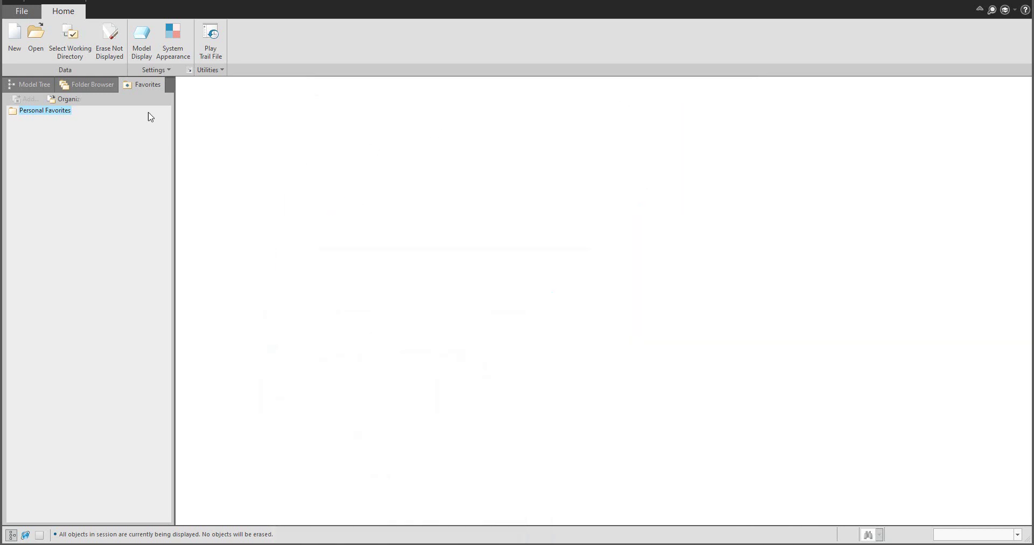
Step: Create solid part e15, display its datum planes, and select the FRONT plane
left_click(11, 38)
type("e15")
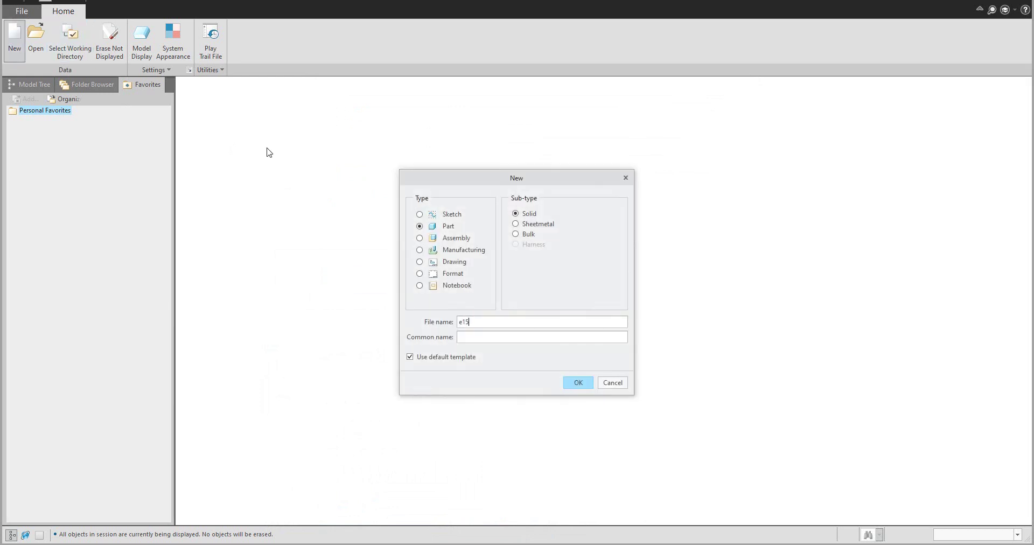
key("Return")
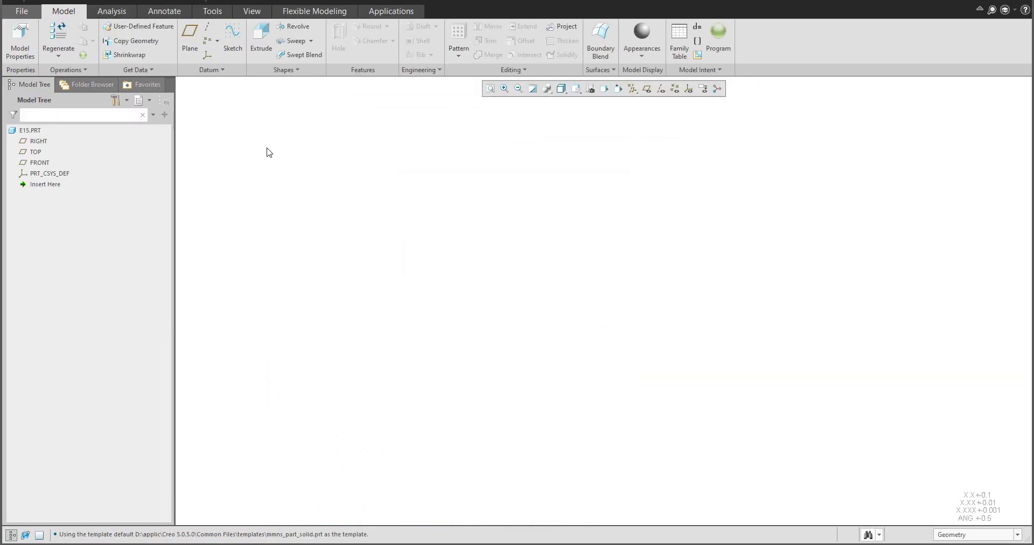
left_click(648, 90)
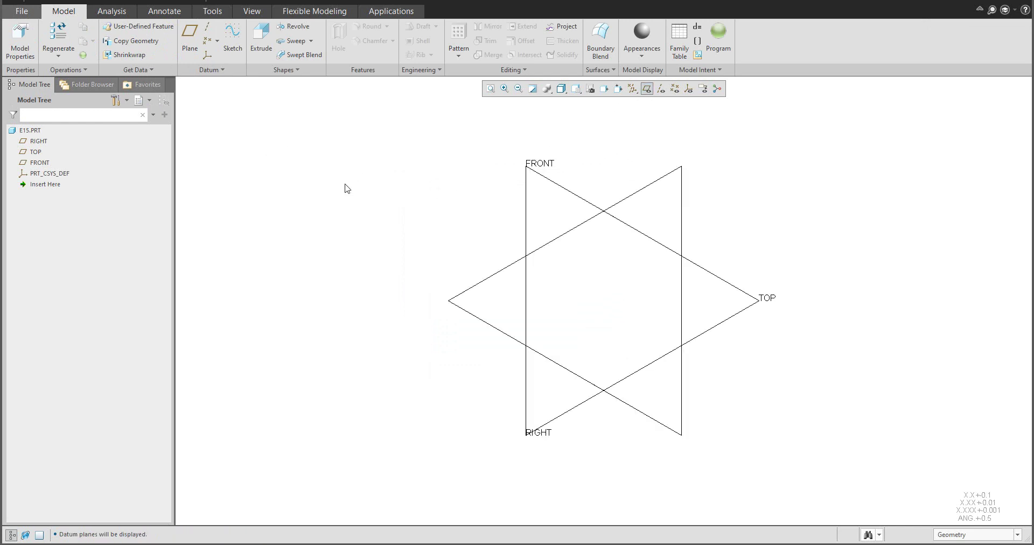
left_click(557, 186)
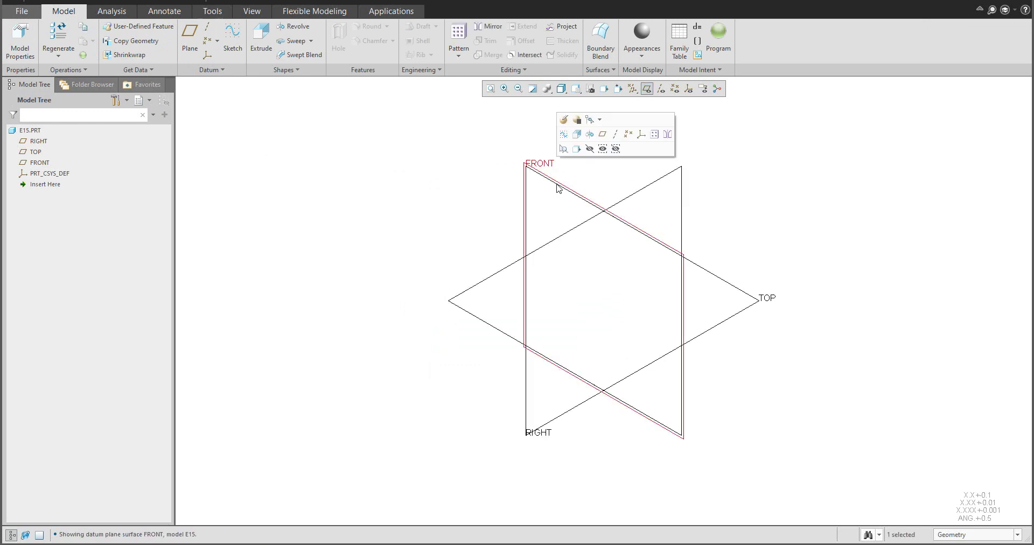
Step: Start a revolve on FRONT, hide datum planes, and draw the closed six-line stepped L-profile
left_click(296, 27)
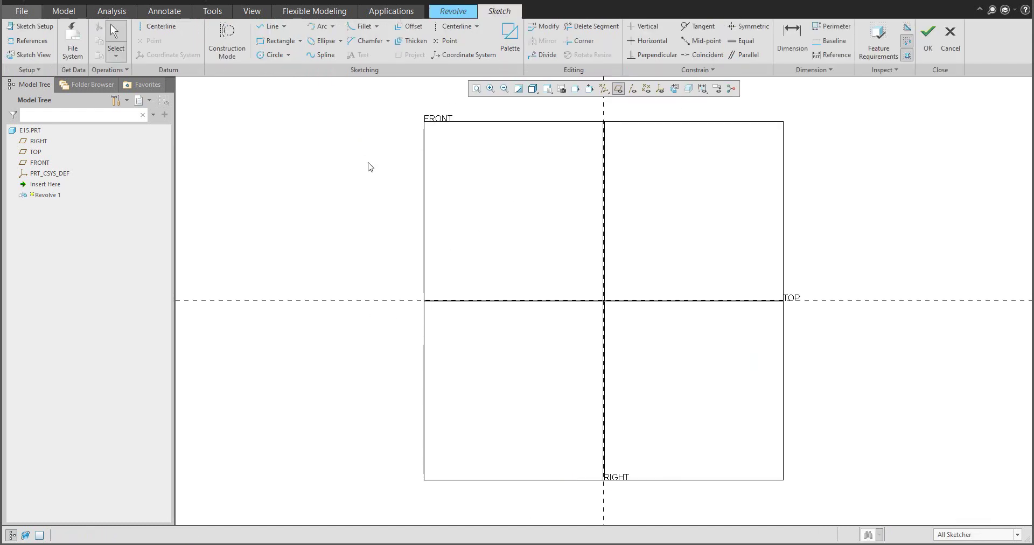
left_click(619, 89)
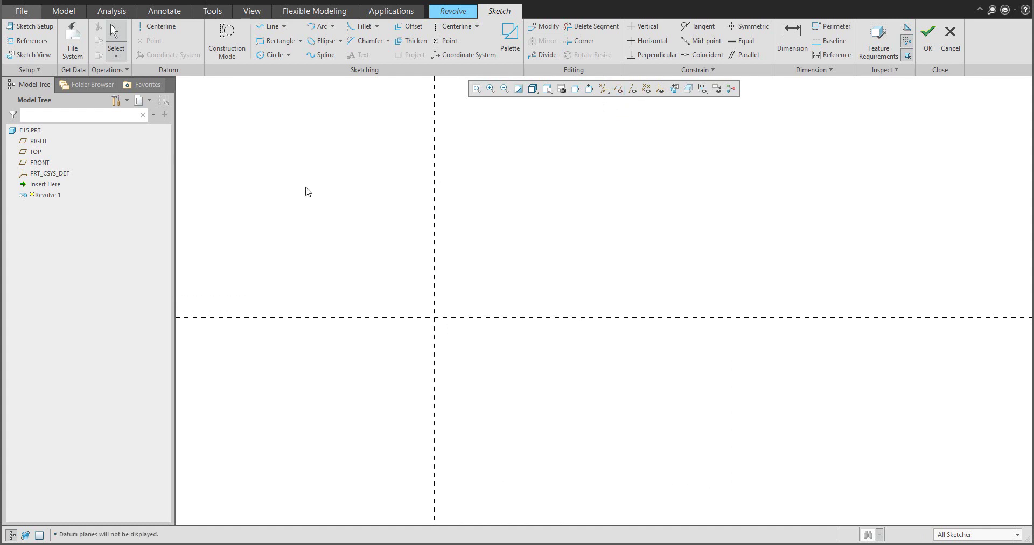
left_click(269, 26)
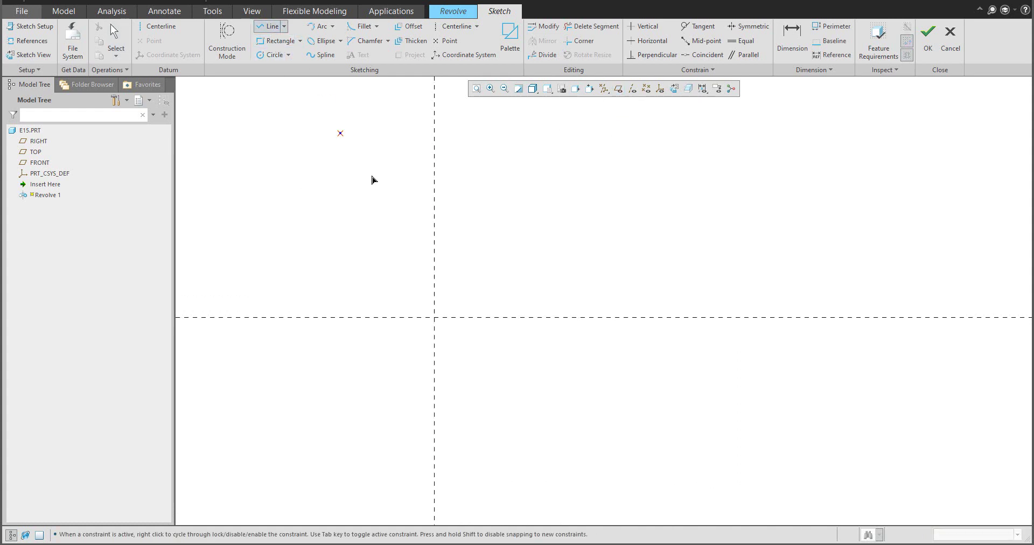
left_click(435, 278)
left_click(434, 197)
left_click(494, 198)
left_click(494, 237)
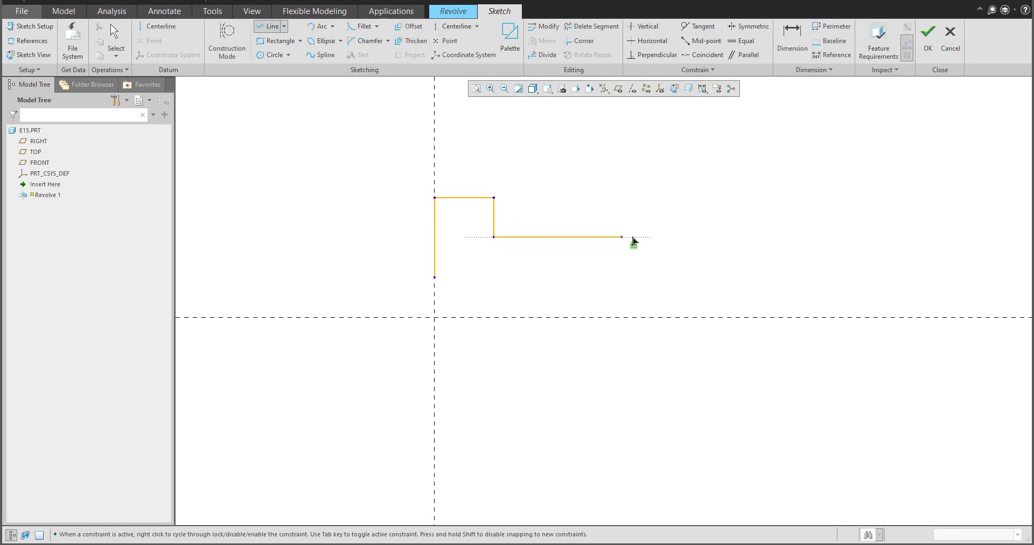
left_click(662, 237)
left_click(662, 276)
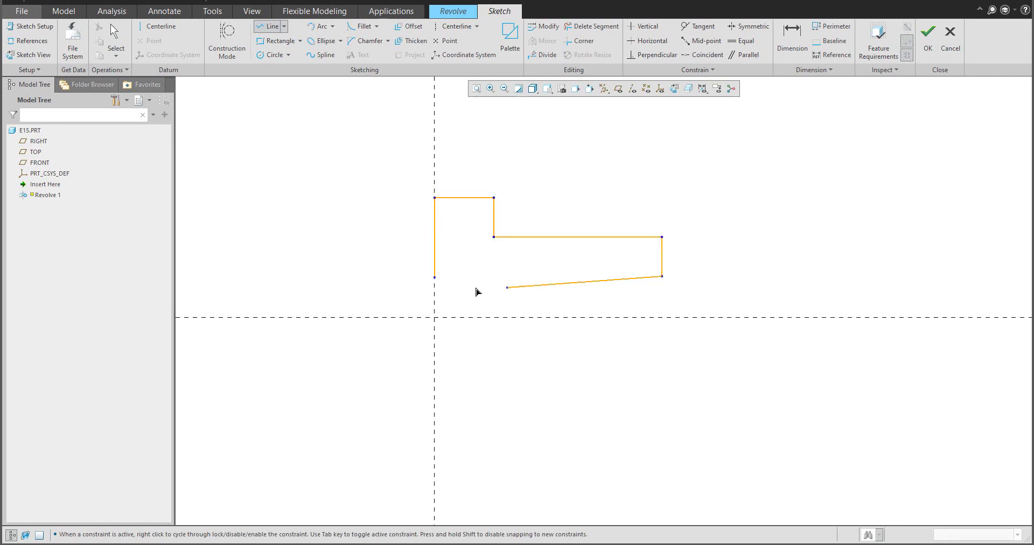
left_click(434, 278)
Step: Constrain the profile's bottom edge to be horizontal
middle_click(373, 265)
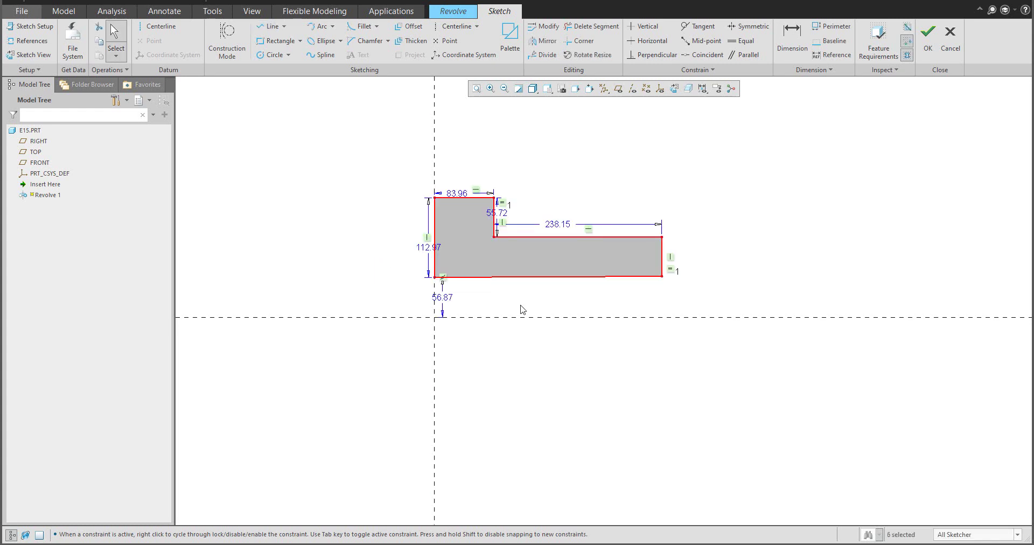
left_click(553, 278)
right_click(554, 283)
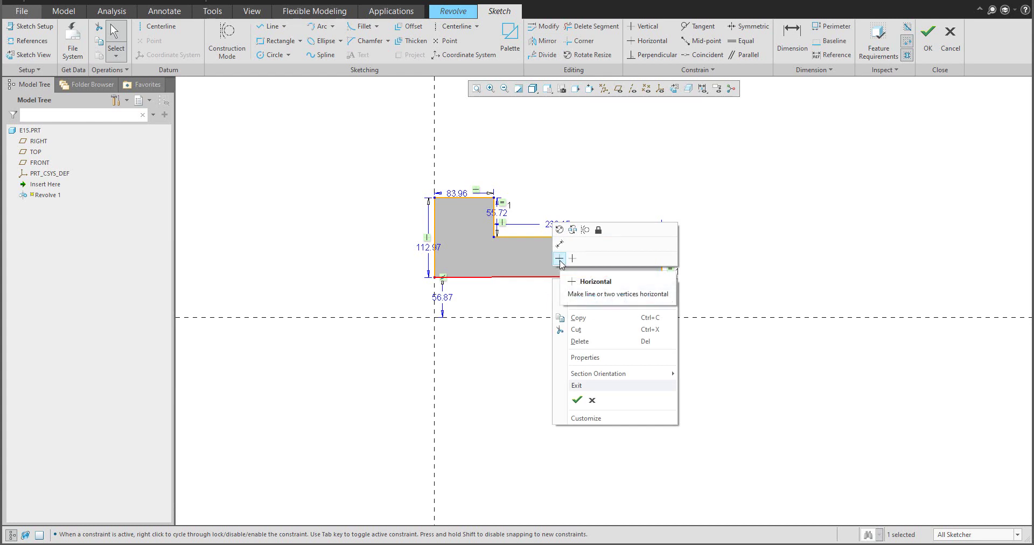
left_click(561, 260)
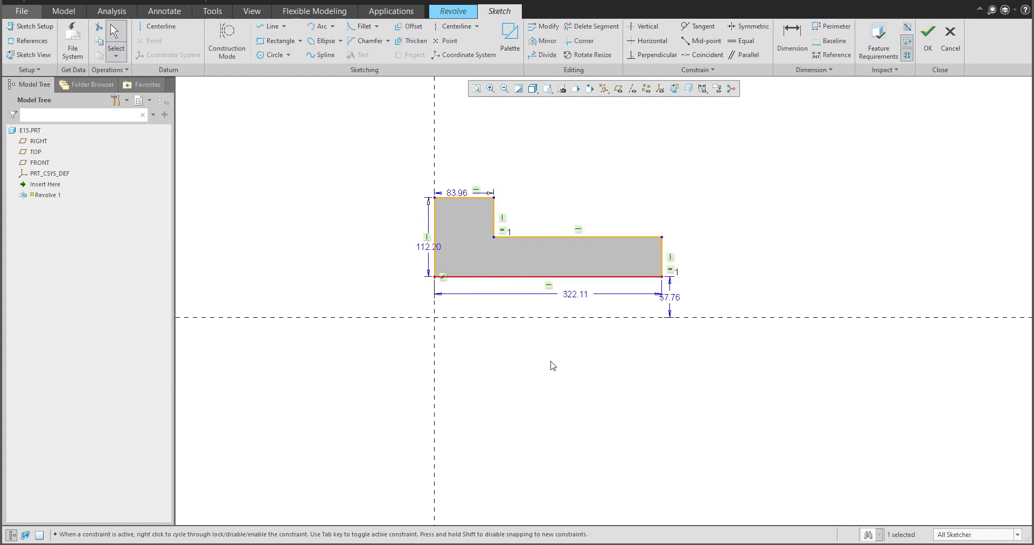
left_click(158, 28)
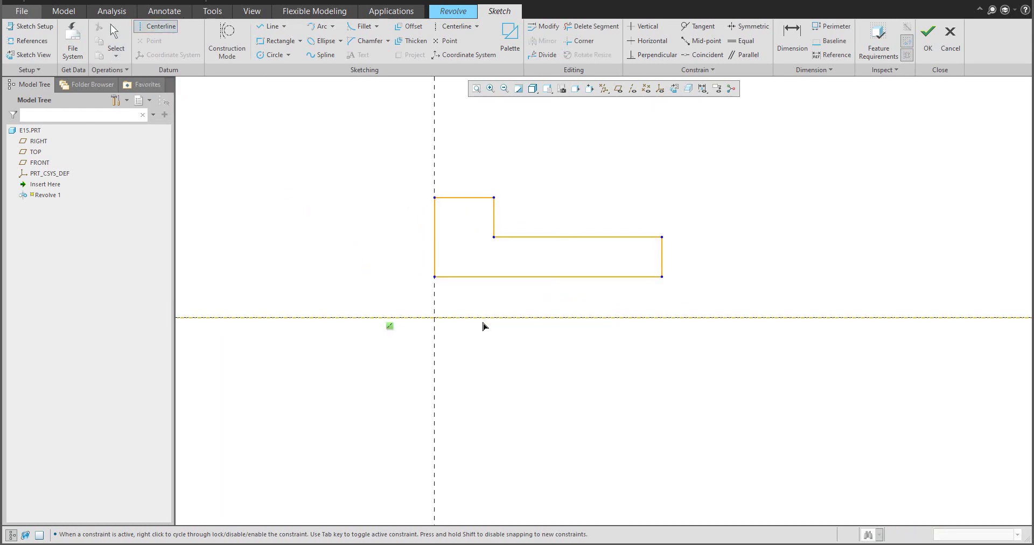
Step: Place the centerline axis on the horizontal reference and move the 115.51 and 227.72 dimensions aside
left_click(511, 317)
left_click_drag(674, 323, 693, 312)
left_click_drag(512, 322, 784, 243)
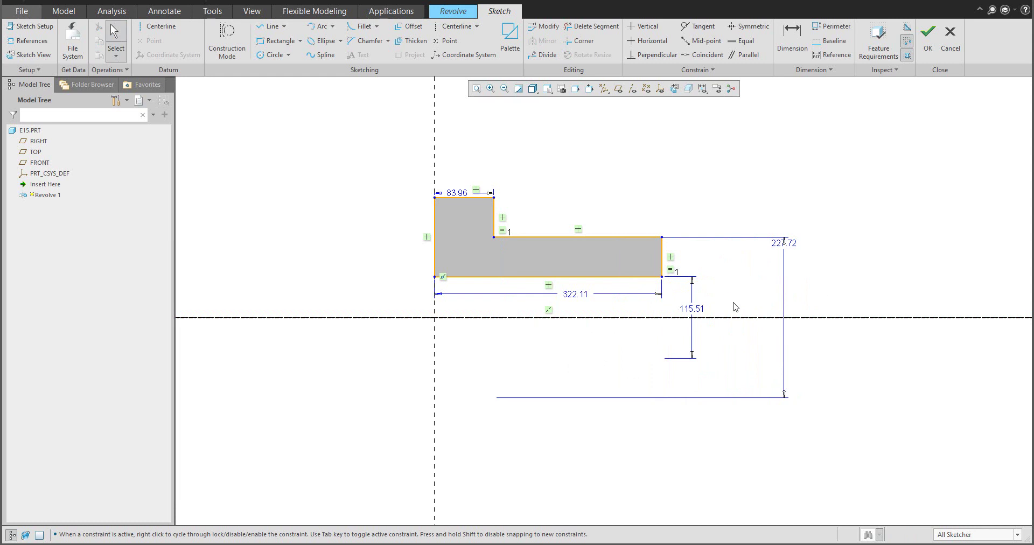
scroll(544, 253, "down", 1)
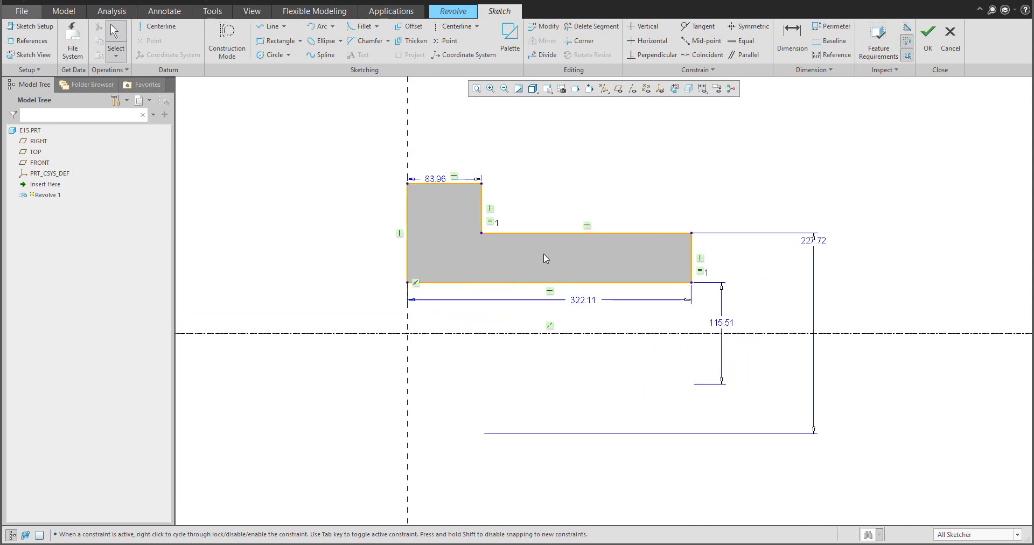
Step: Delete the equal-length constraint and move the new 339.92 dimension left
left_click(702, 276)
key("Delete")
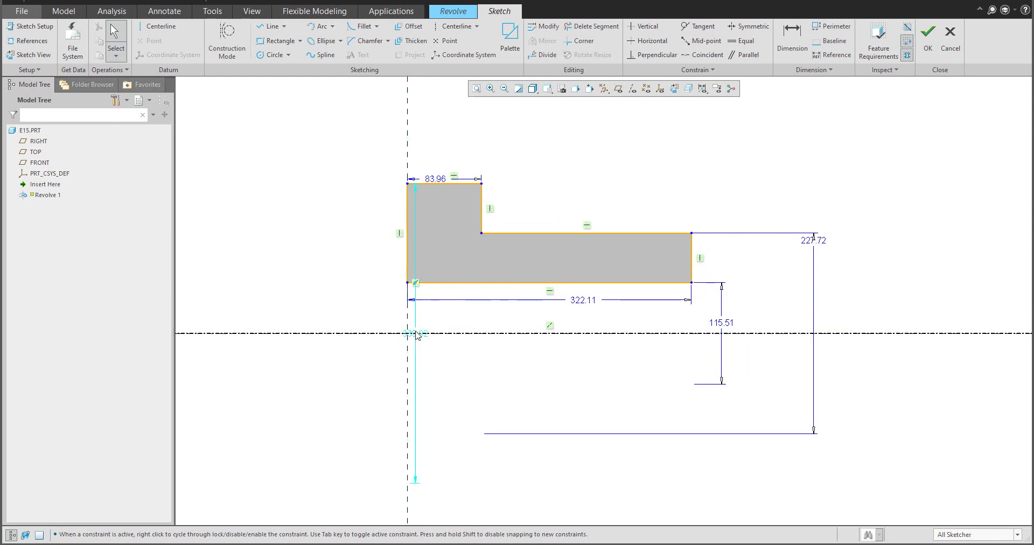
left_click_drag(383, 329, 343, 311)
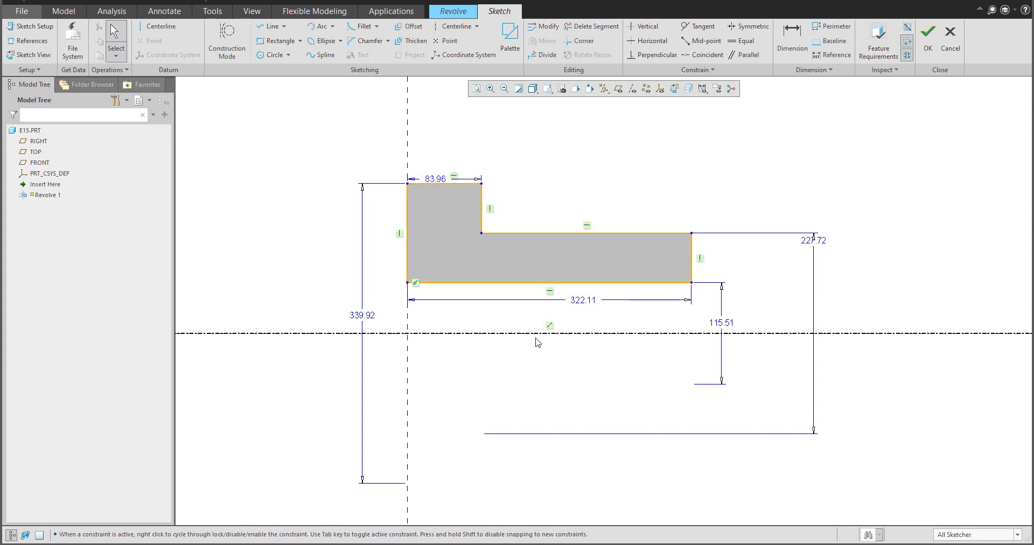
Step: Set the diameters to 26, 52 and 83.2 and the width to 10.4
double_click(717, 327)
type("26")
key("Return")
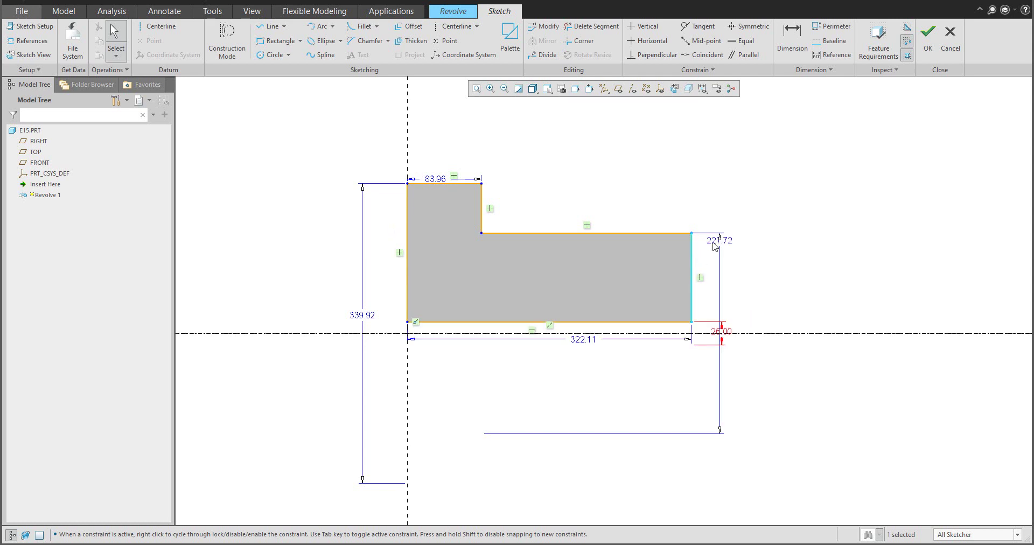
left_click_drag(715, 246, 720, 317)
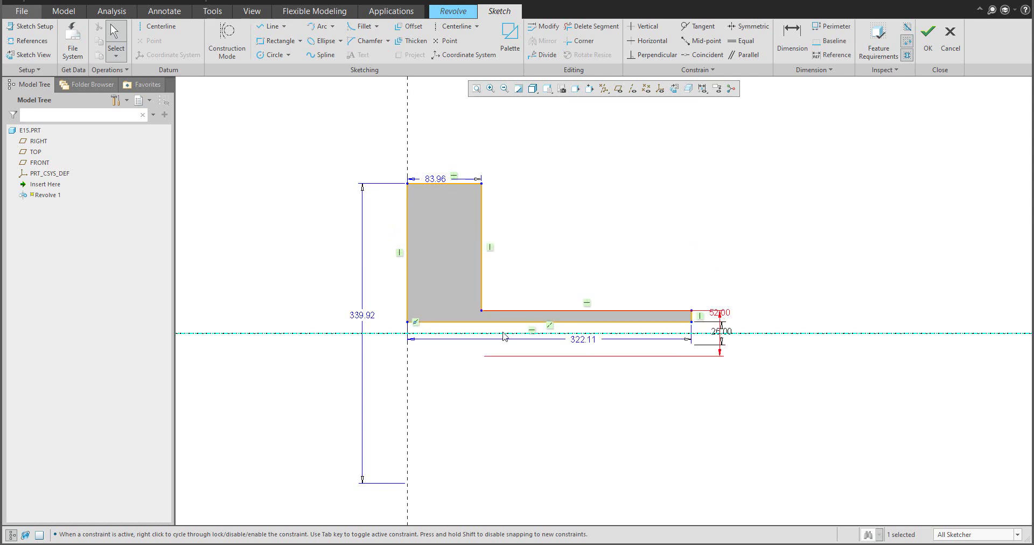
double_click(432, 181)
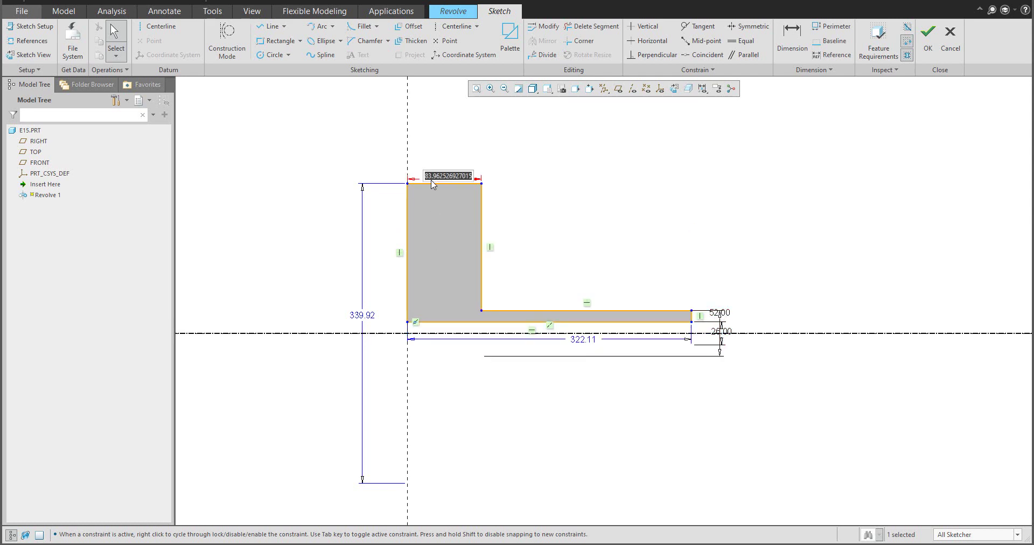
type("10.4")
key("Return")
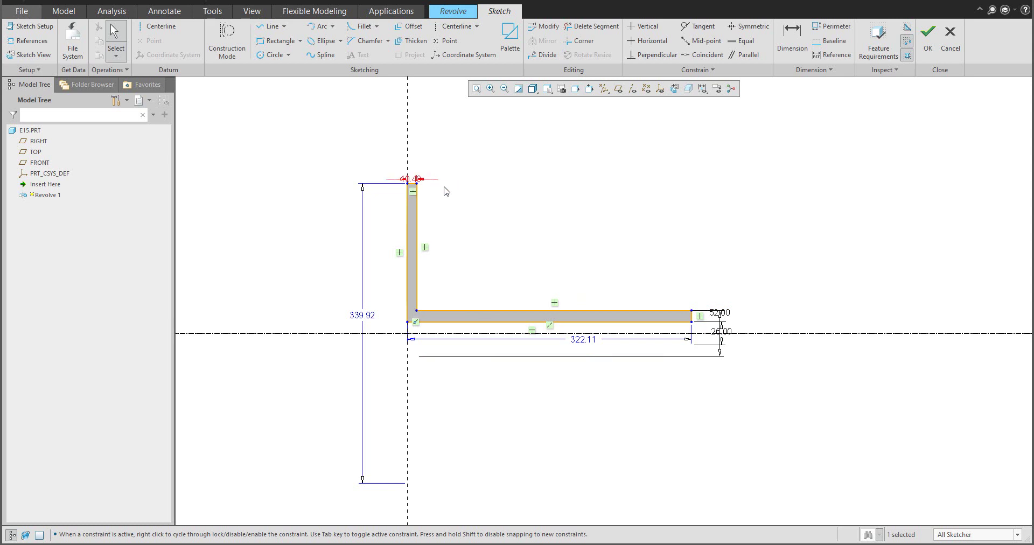
double_click(367, 320)
type("83.2")
key("Return")
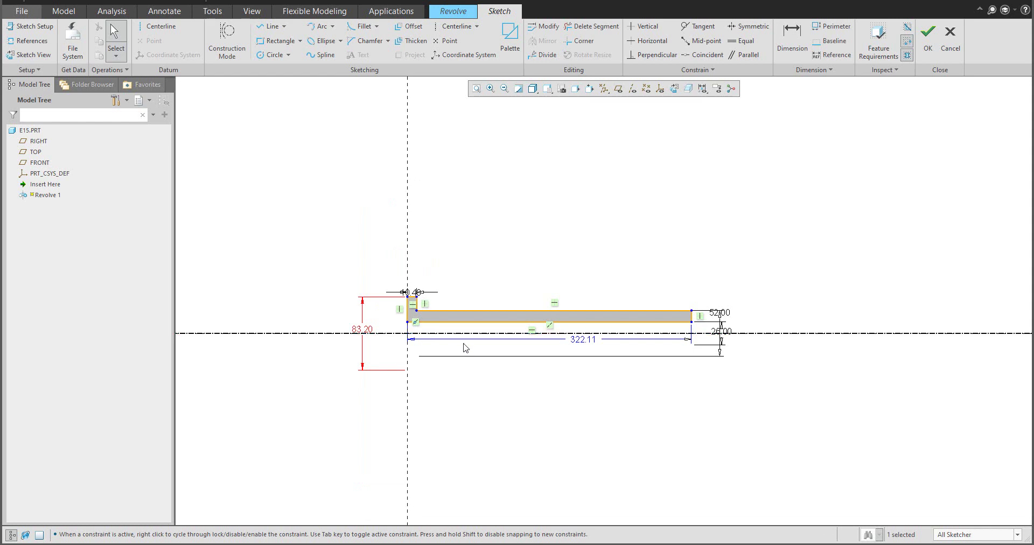
Step: Add a 65 length dimension to the top profile line
scroll(430, 286, "down", 4)
scroll(590, 377, "up", 2)
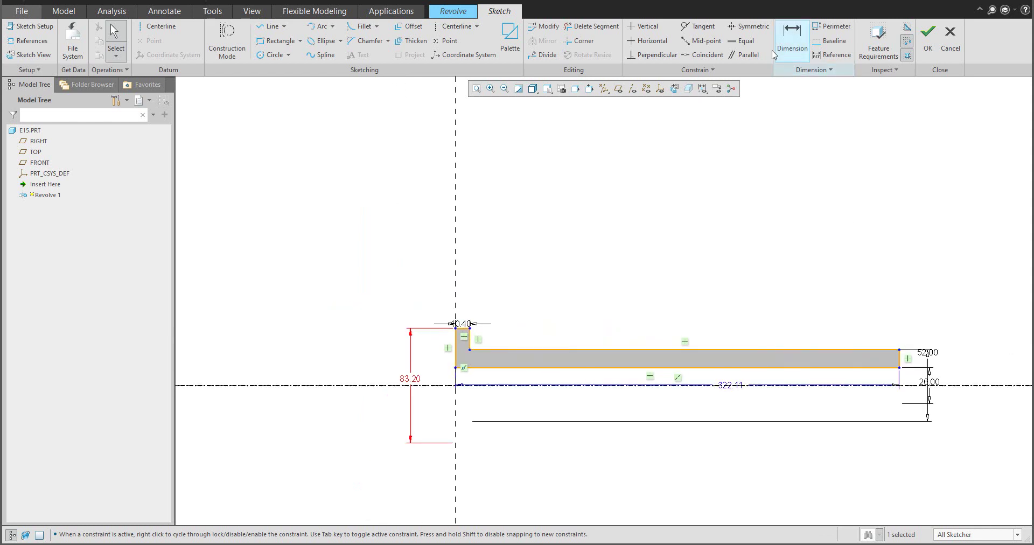
left_click(792, 38)
left_click(700, 350)
middle_click(692, 321)
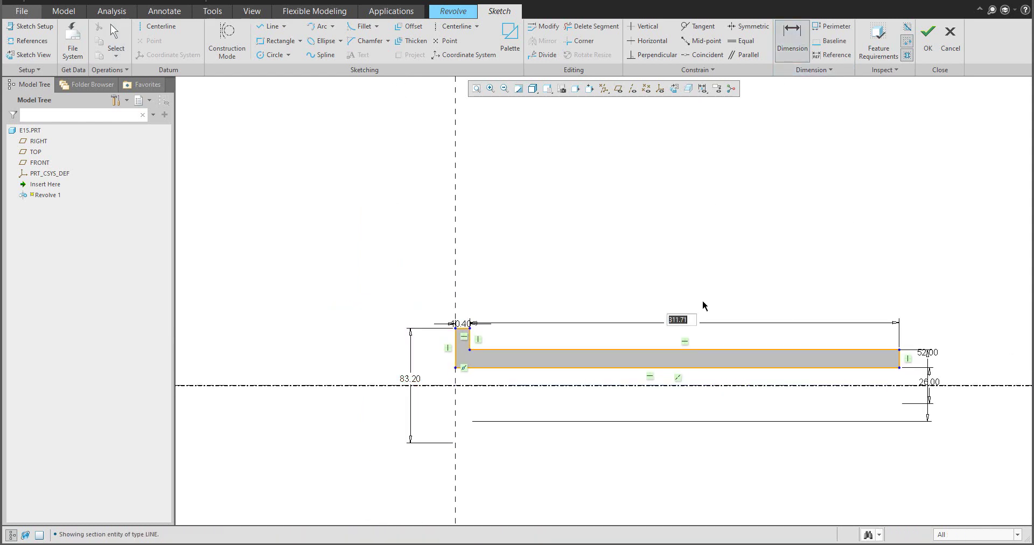
type("65")
key("Return")
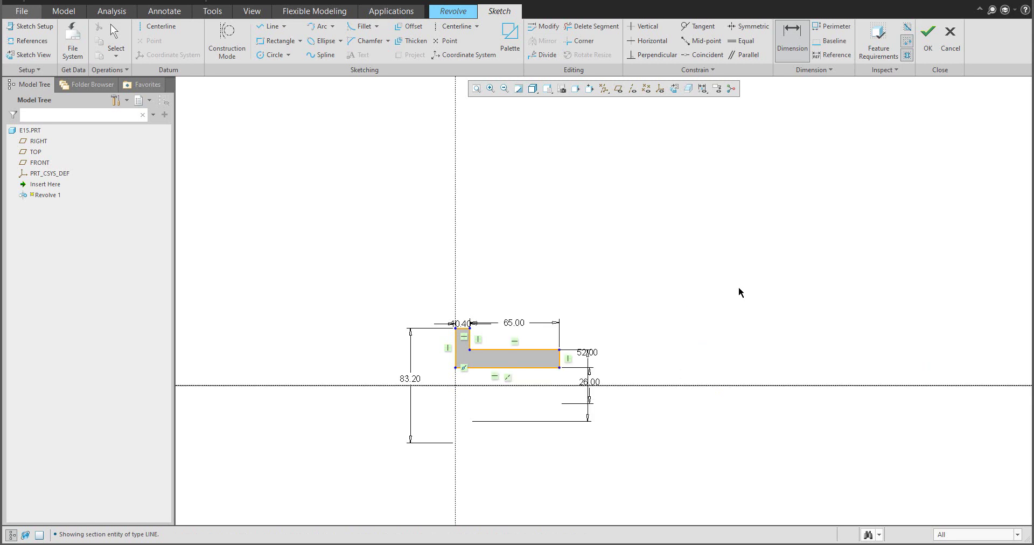
Step: Fit the sketch in view and move the 26.00 and 52.00 dimensions clear of the profile
left_click(477, 91)
middle_click(647, 226)
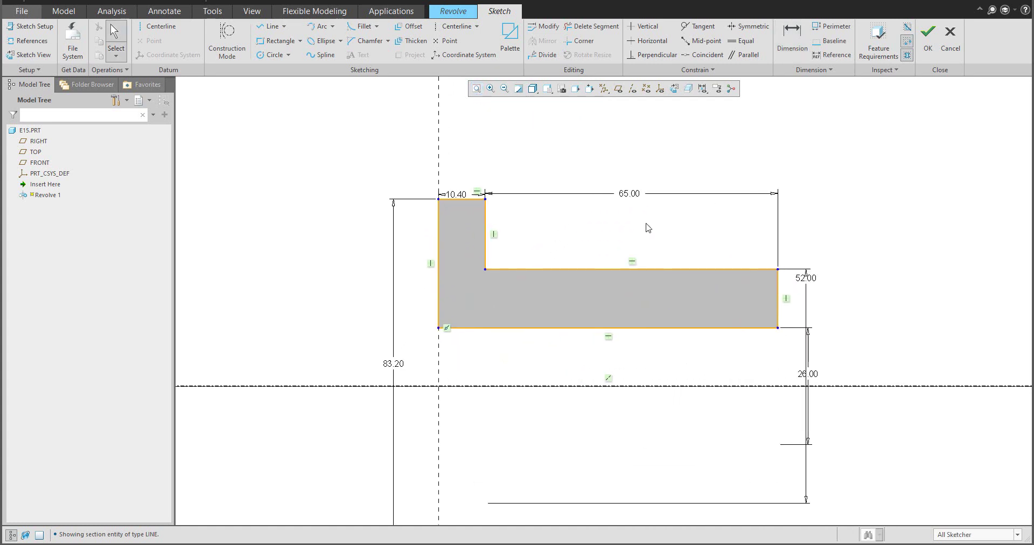
left_click_drag(809, 372, 854, 371)
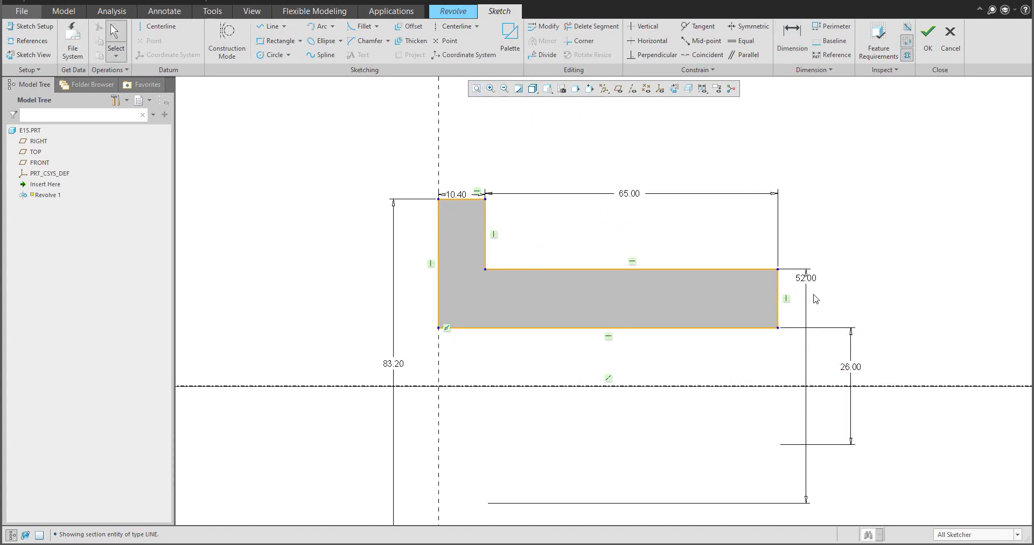
left_click_drag(805, 285, 894, 322)
mouse_move(755, 298)
middle_mouse_down()
mouse_move(701, 290)
mouse_move(663, 302)
middle_mouse_up()
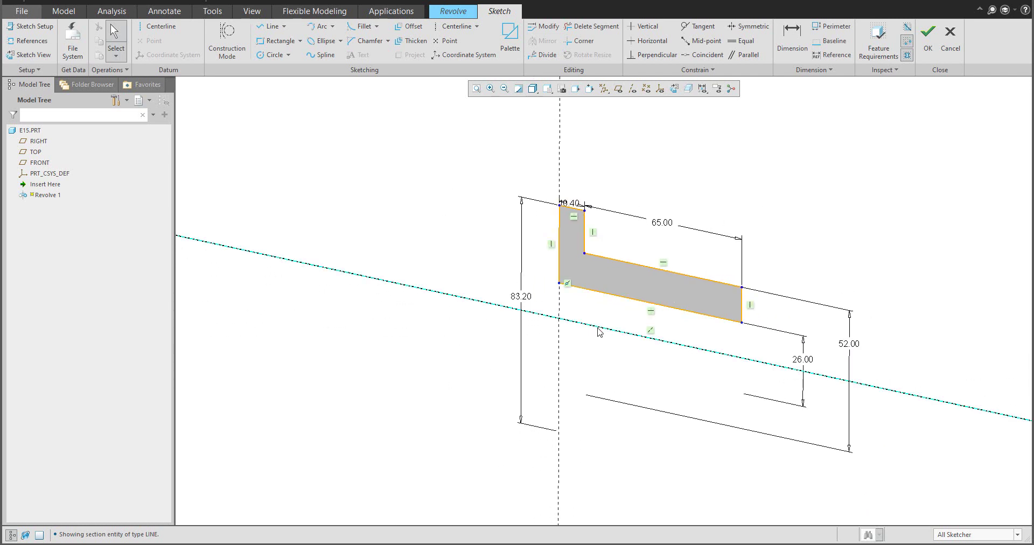
Step: Accept the sketch and revolve the profile a full 360° to complete Revolve 1
left_click(928, 38)
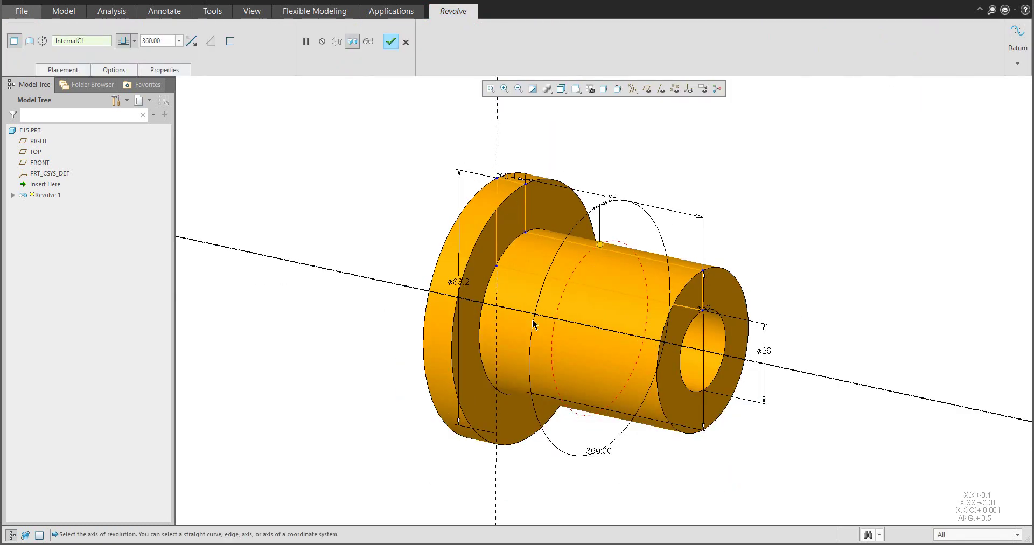
left_click_drag(600, 244, 588, 338)
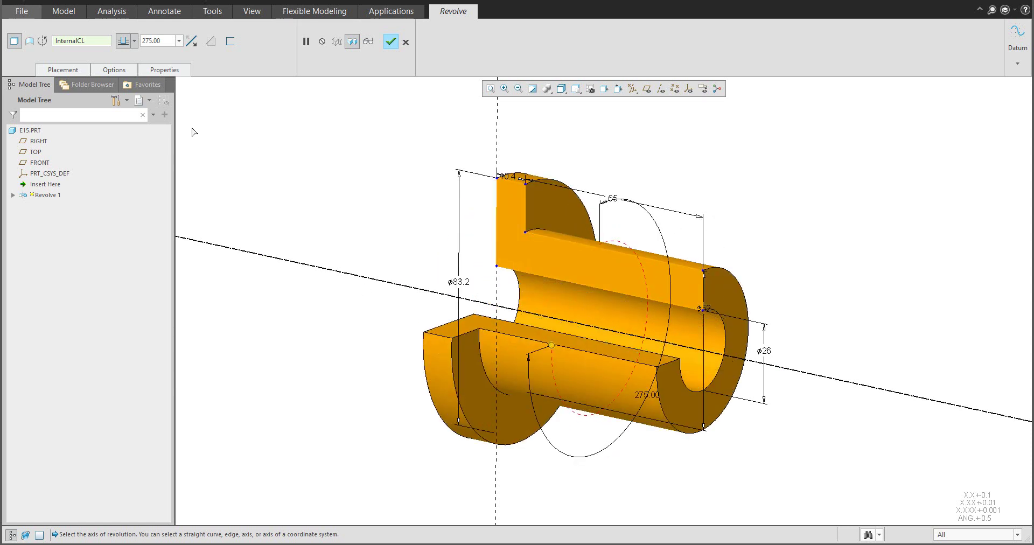
left_click(179, 41)
left_click(155, 89)
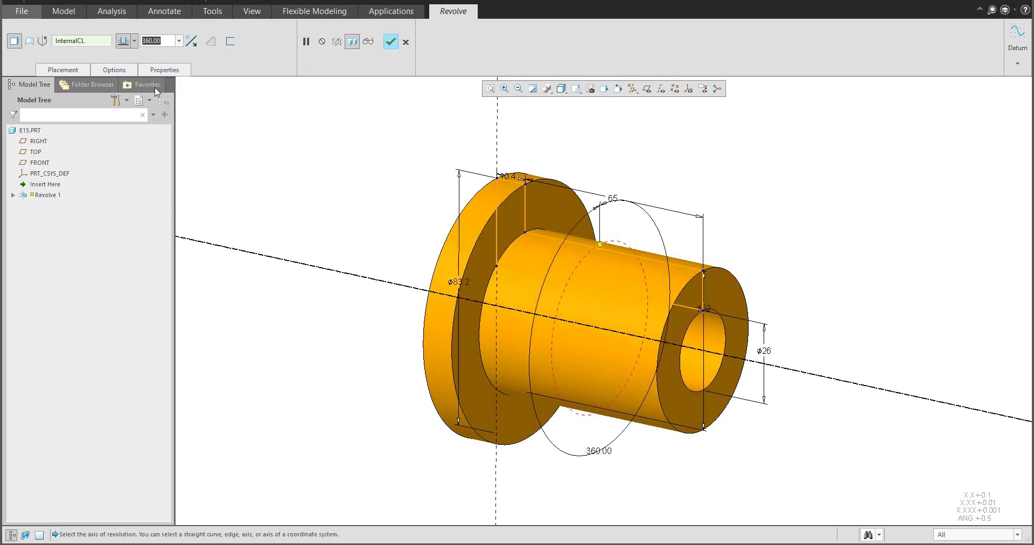
middle_click(329, 179)
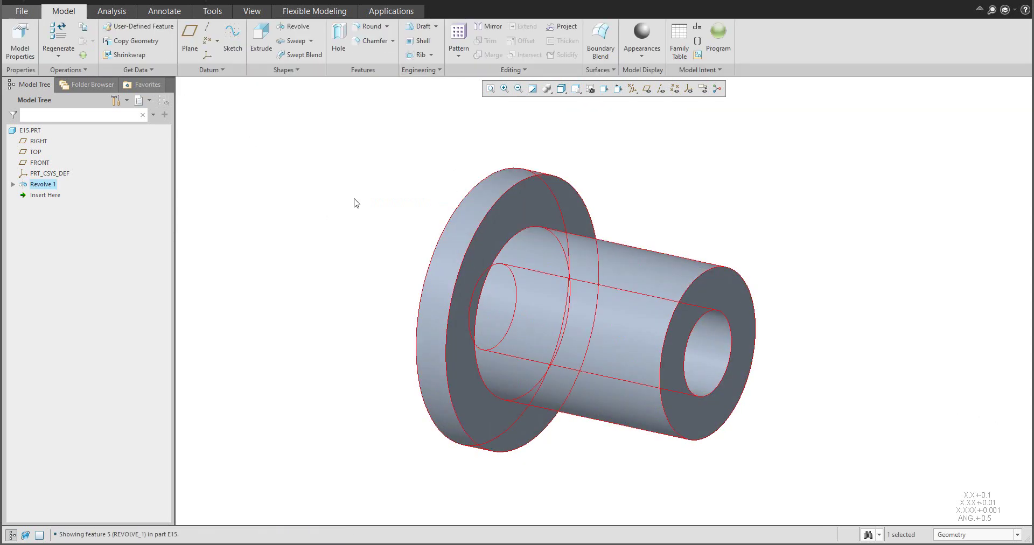
middle_click_drag(393, 230, 461, 224)
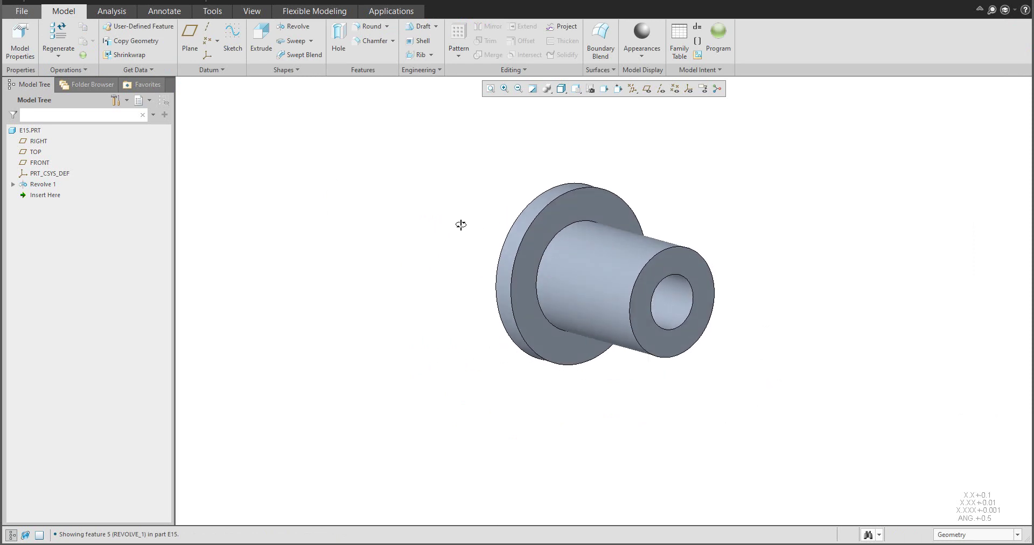
Step: Recheck the e15-dims drawing in Paint, then close it and begin an extrusion
left_click(272, 544)
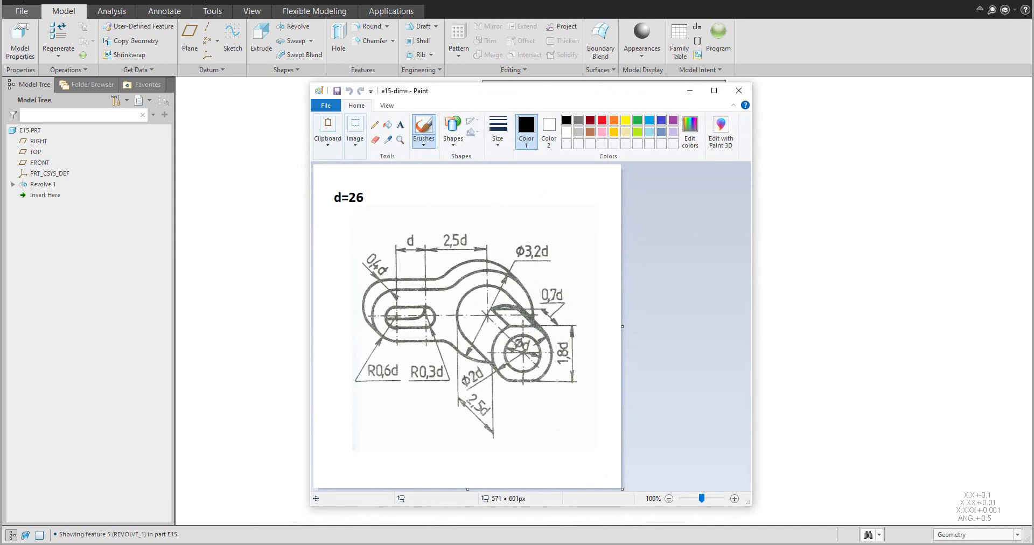
left_click(272, 544)
left_click(262, 43)
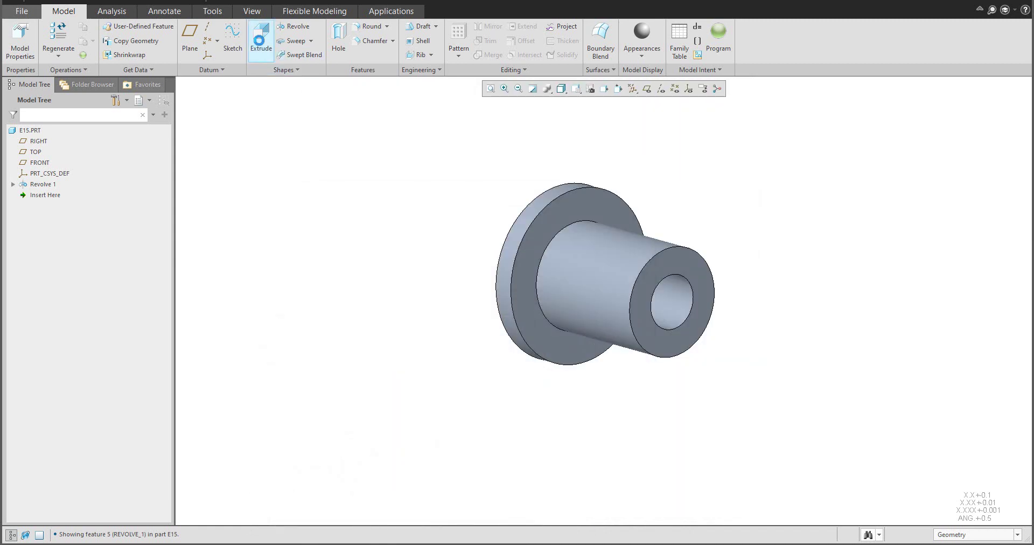
Step: Use the flange face as the extrusion sketch plane with the view direction flipped, and enter Sketch
left_click(510, 255)
scroll(511, 254, "down", 3)
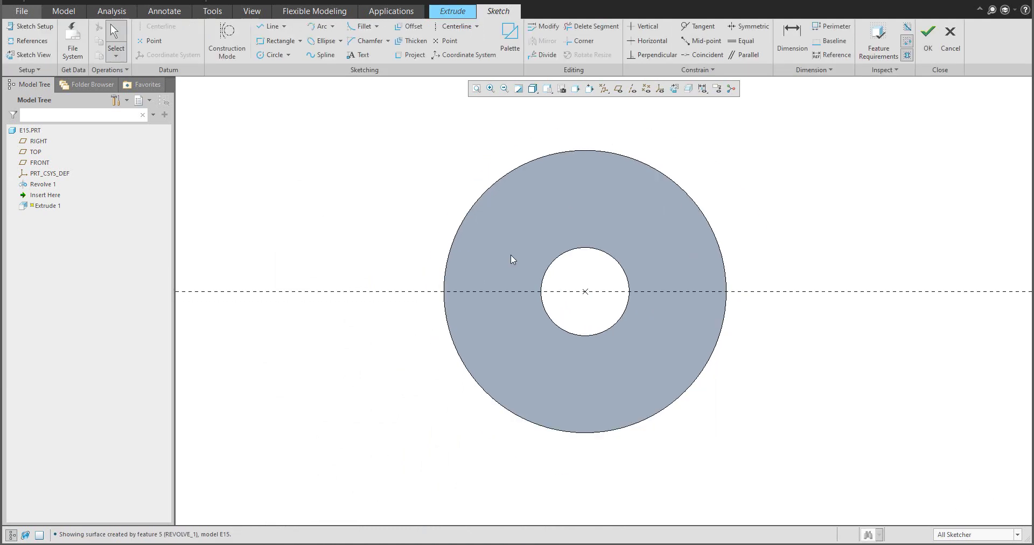
key("ctrl+d")
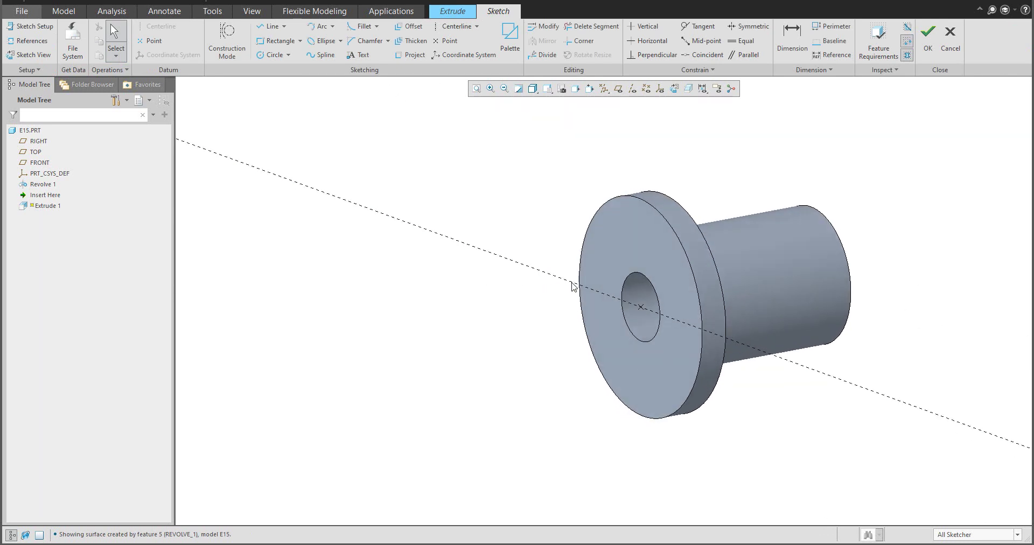
left_click(33, 27)
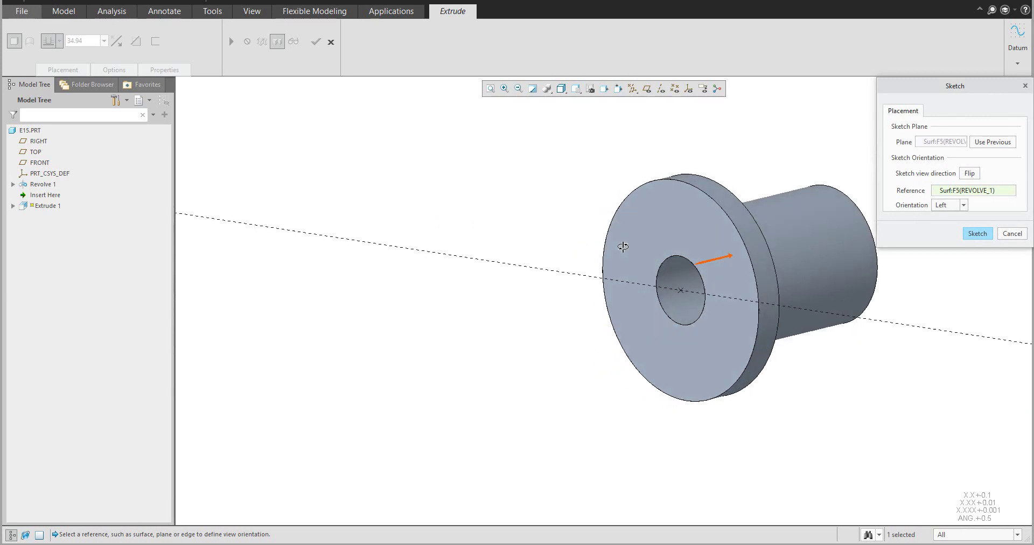
left_click(969, 173)
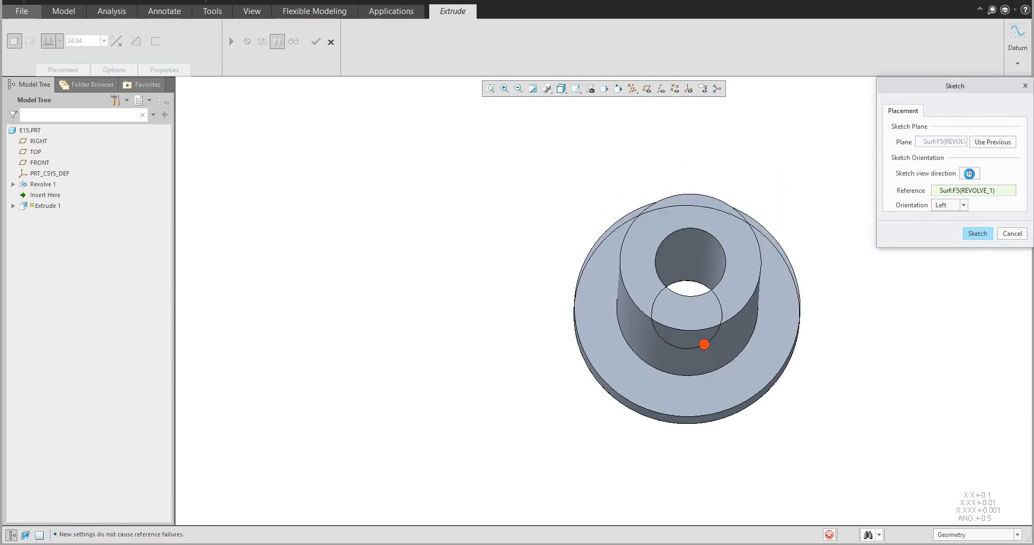
key("ctrl+d")
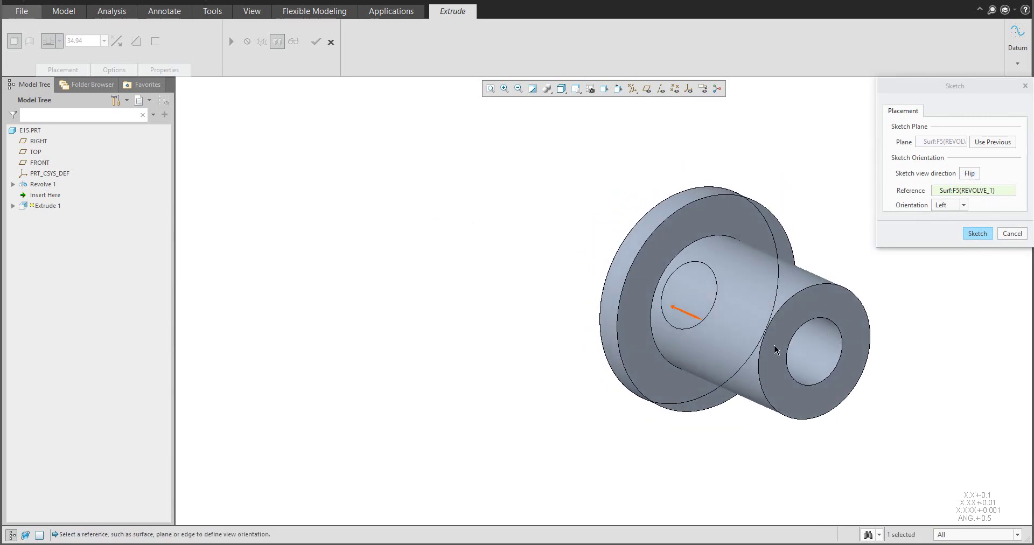
left_click(978, 234)
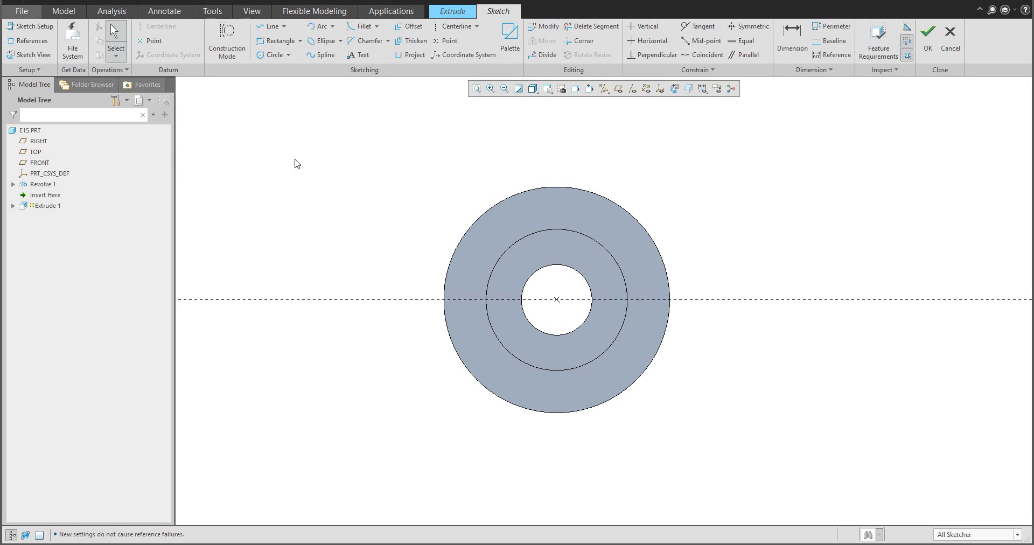
Step: Draw a rectangle from the flange edge extending to the left
left_click(271, 43)
left_click(466, 233)
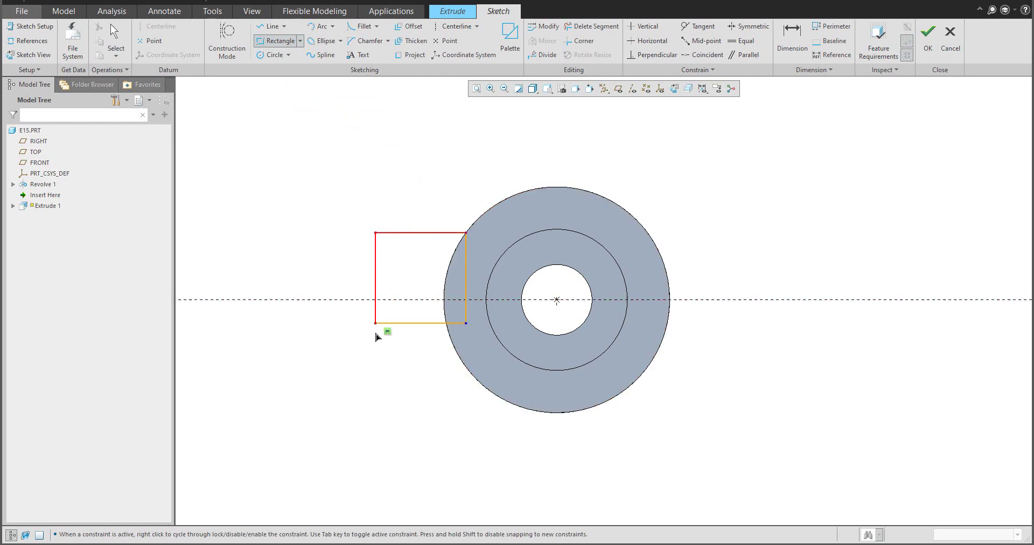
left_click(265, 367)
middle_click(317, 344)
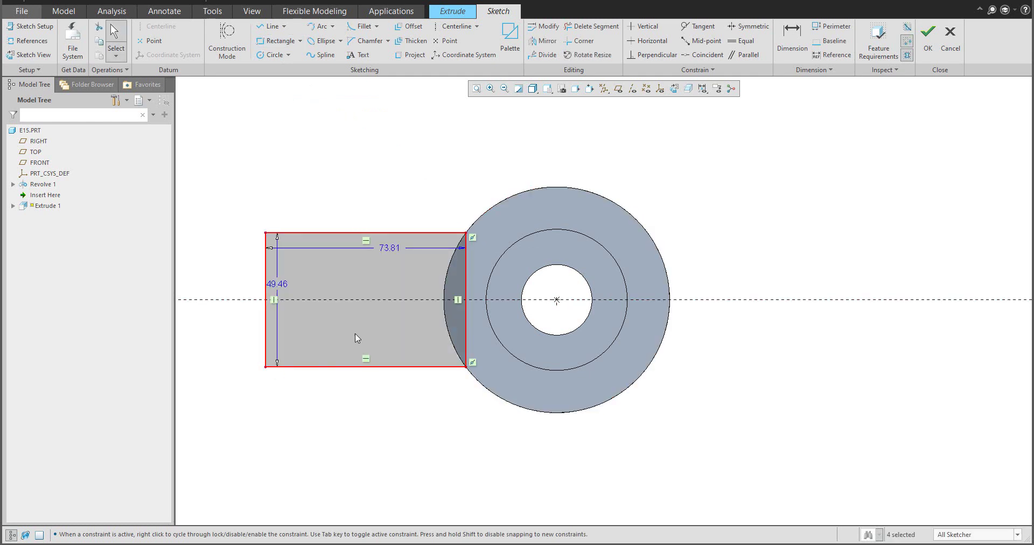
middle_click_drag(355, 334, 439, 359)
left_click(599, 190)
Step: Dimension the rectangle's left edge 91 from the boss centre
left_click(792, 41)
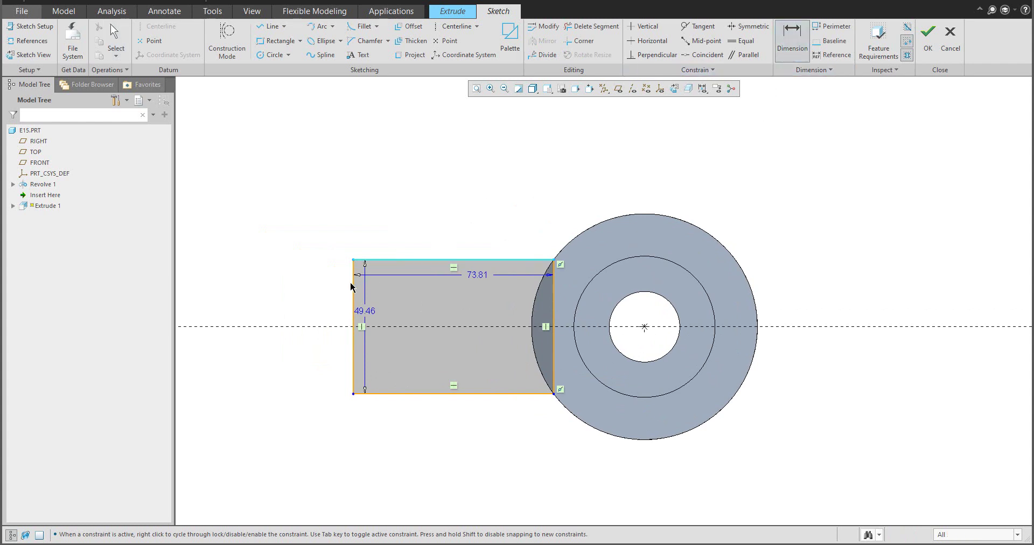
left_click(355, 296)
left_click(644, 327)
middle_click(556, 170)
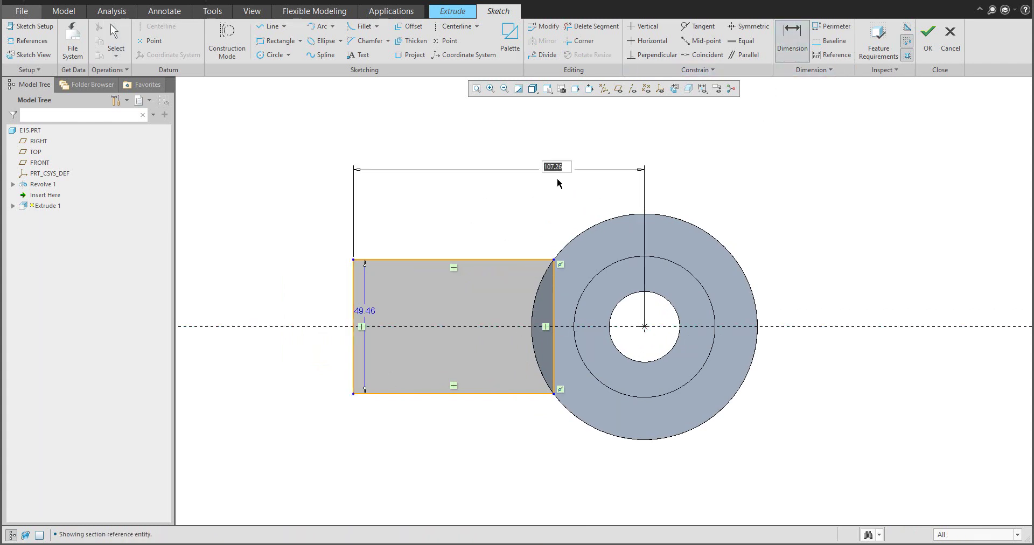
type("91")
key("Return")
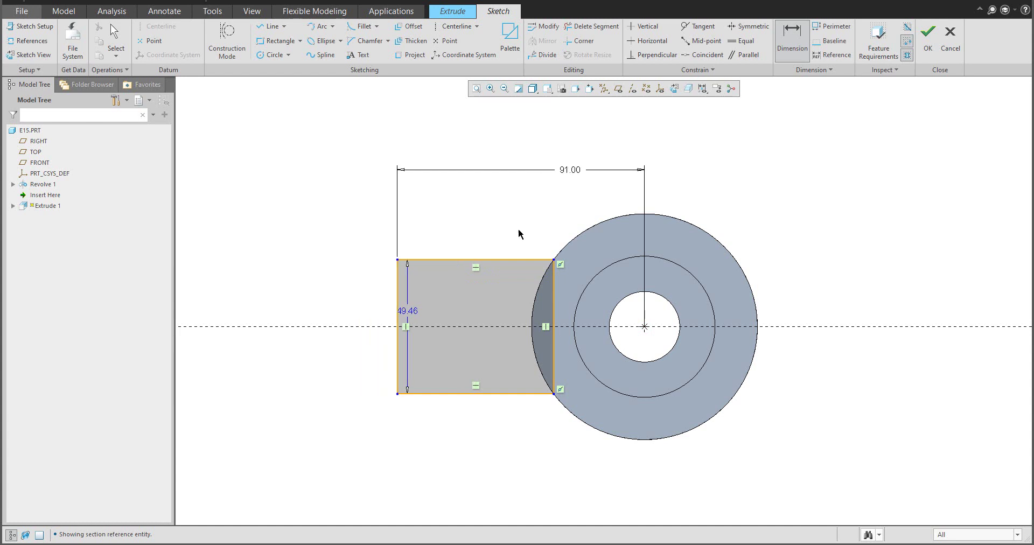
middle_click(470, 227)
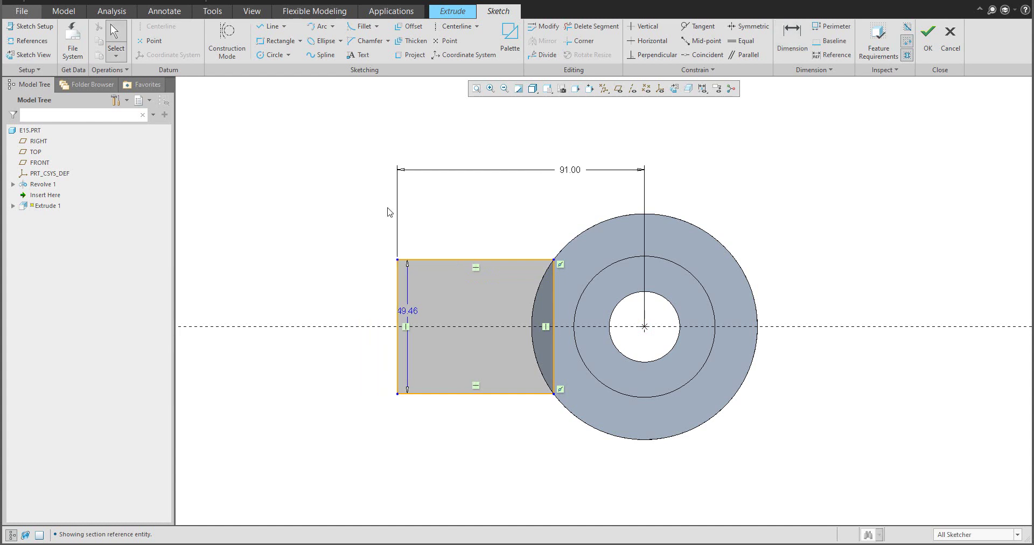
Step: Add a circle on the left edge and trim it into a rounded-end arm profile
left_click(272, 55)
left_click(397, 326)
left_click(399, 265)
middle_click(431, 219)
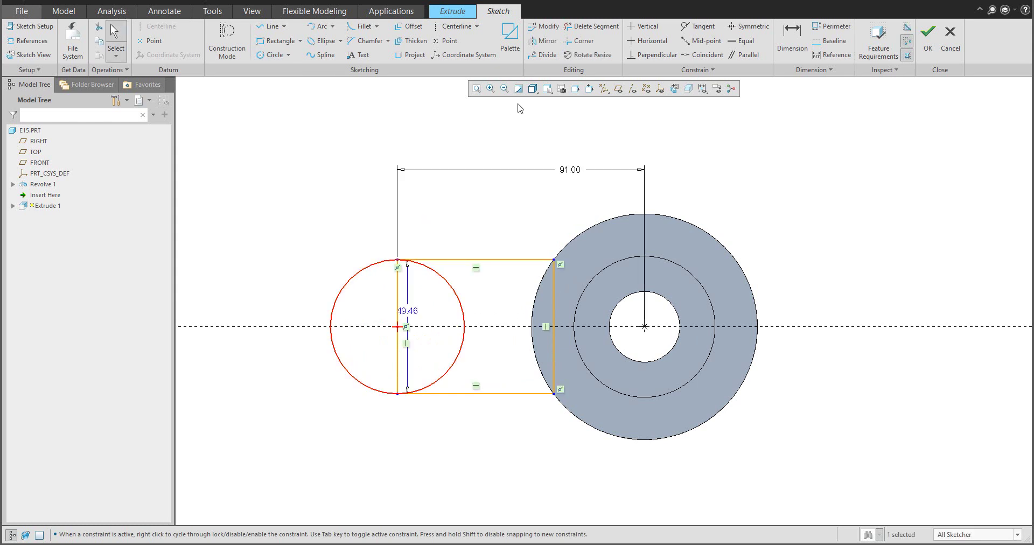
left_click(591, 27)
left_click(458, 305)
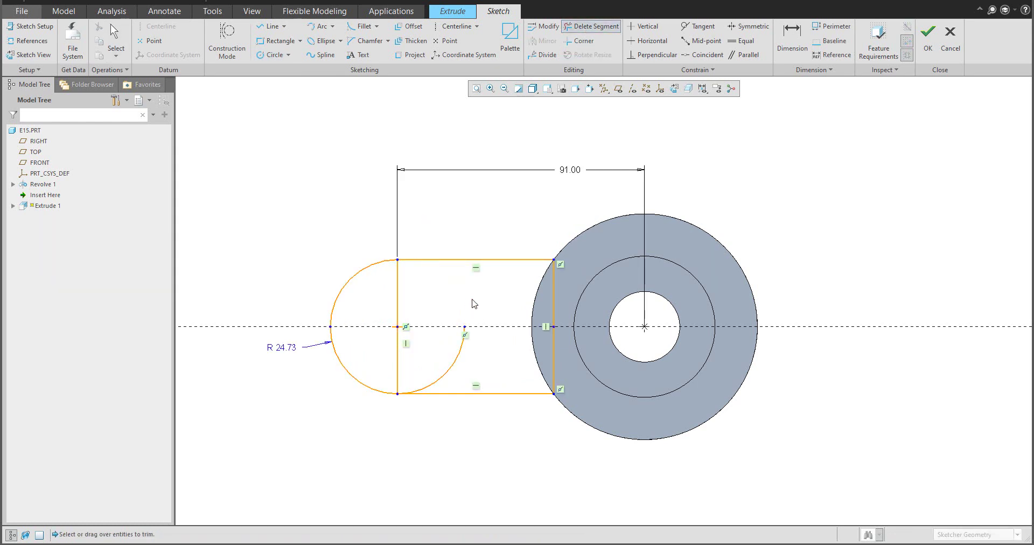
left_click(398, 302)
left_click_drag(372, 342, 465, 365)
middle_click(466, 366)
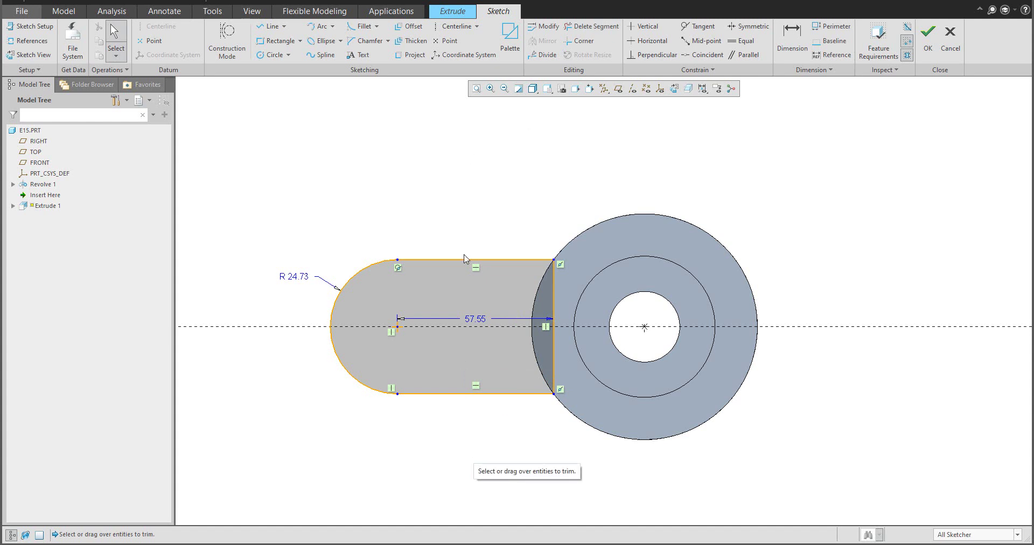
Step: Set the end arc radius to 15.6 and the centre-to-centre distance to 91
double_click(299, 279)
type("15.")
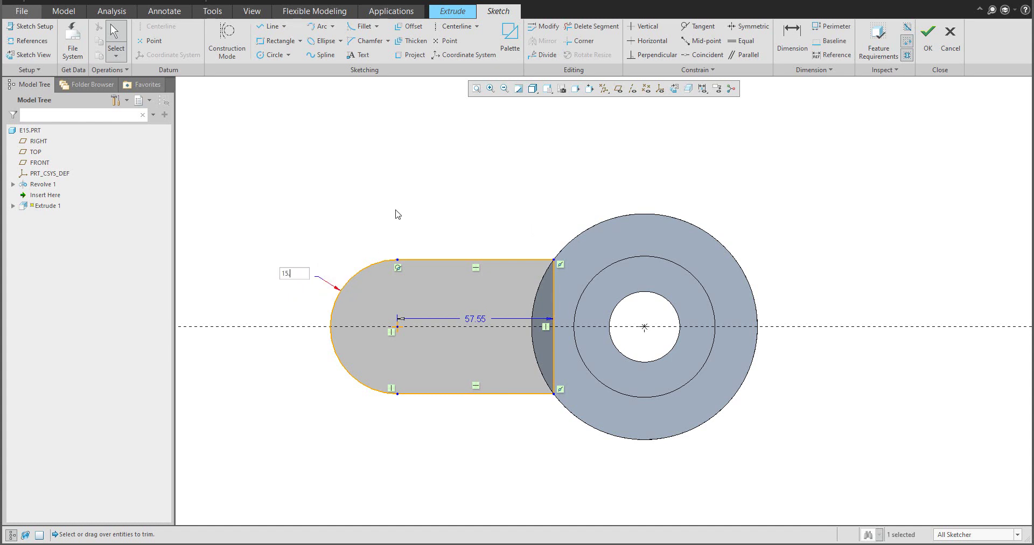
type("6")
key("Return")
left_click(793, 38)
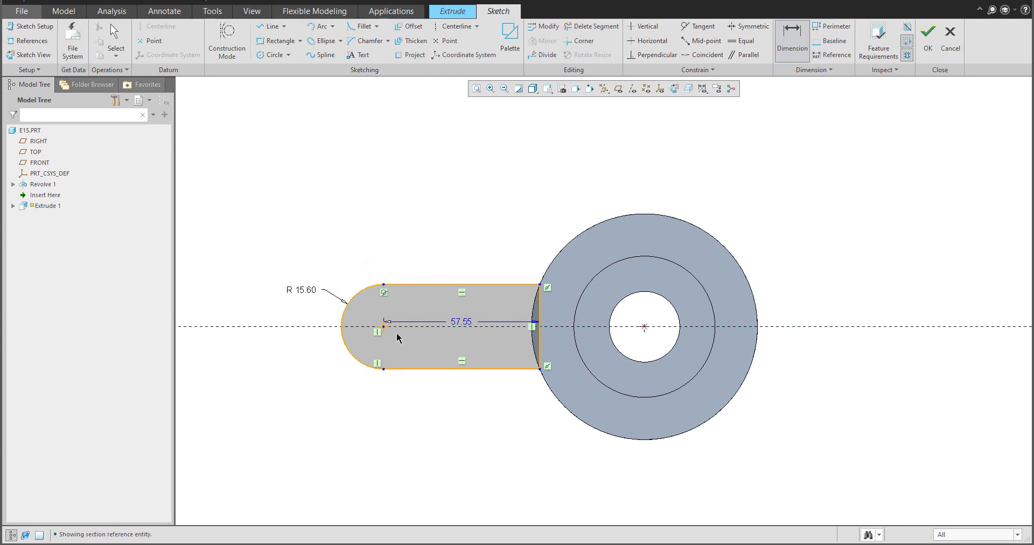
left_click(380, 327)
middle_click(472, 221)
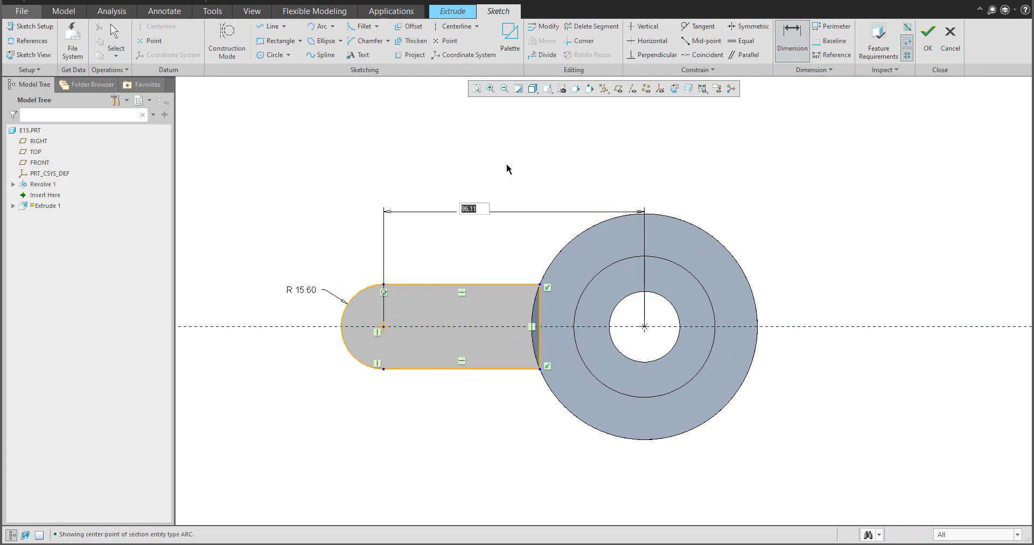
type("91")
key("Return")
middle_click(521, 157)
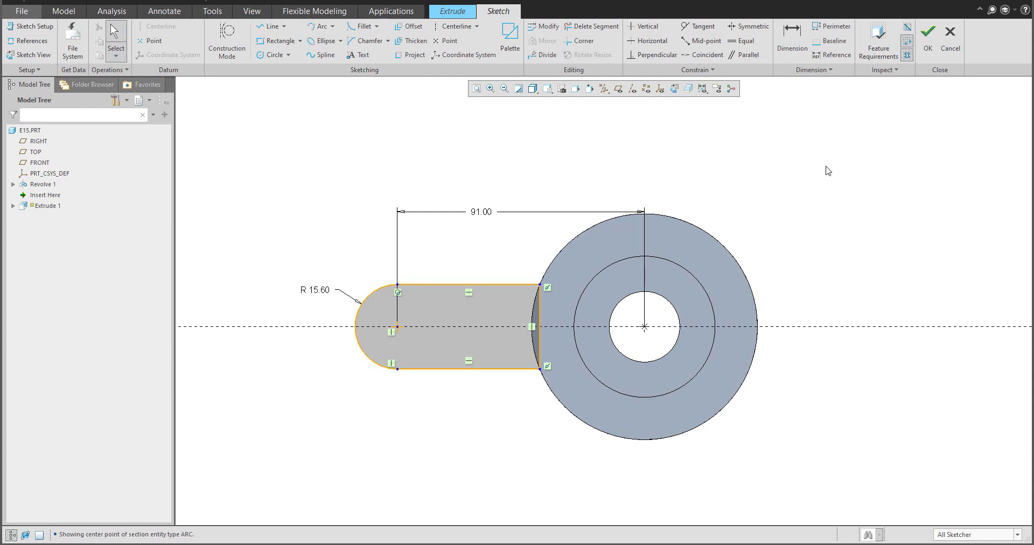
Step: Extrude the round-ended arm up to the selected flange face instead of 42.00 deep
left_click(928, 37)
middle_click_drag(548, 189, 582, 206)
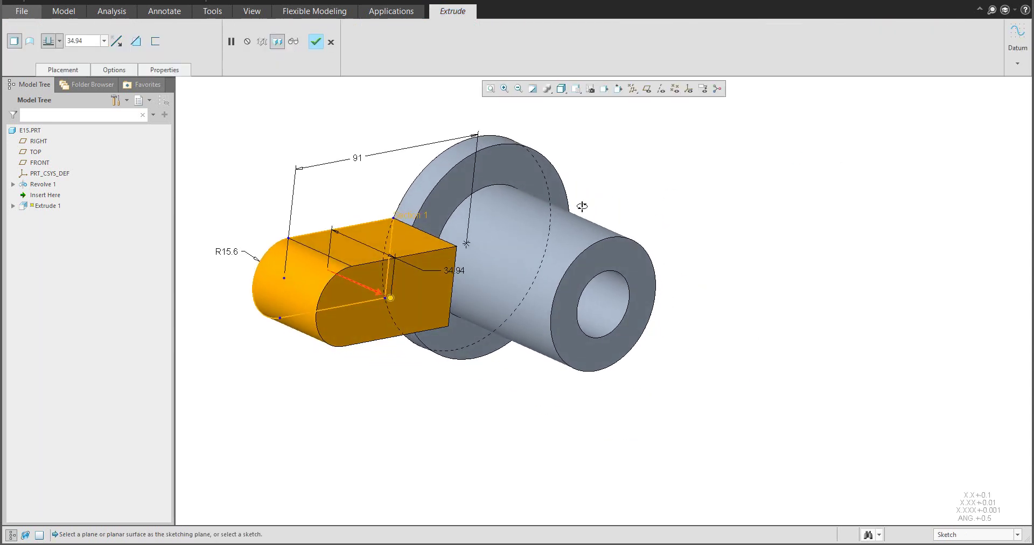
mouse_move(393, 299)
left_mouse_down()
mouse_move(484, 345)
mouse_move(407, 305)
left_mouse_up()
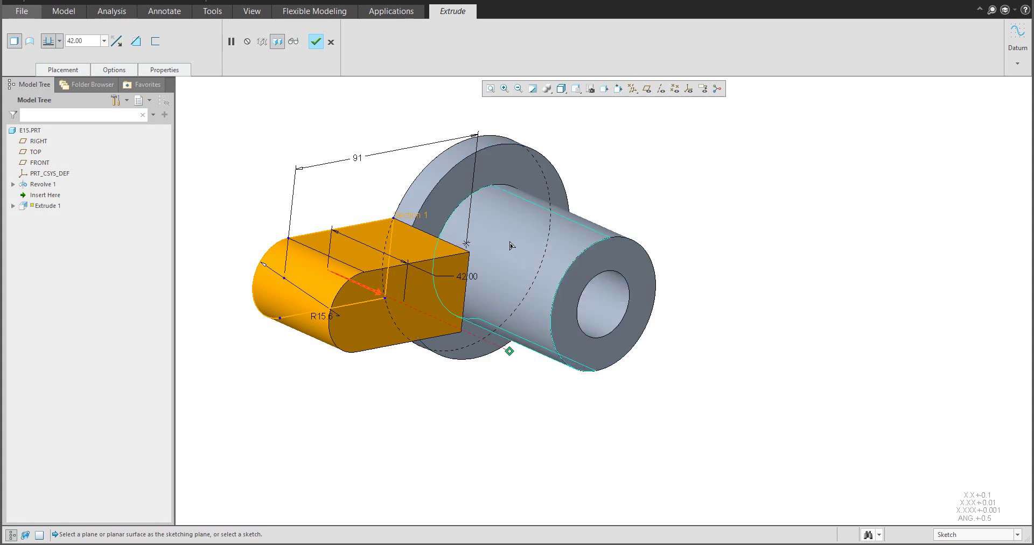
left_click(439, 210)
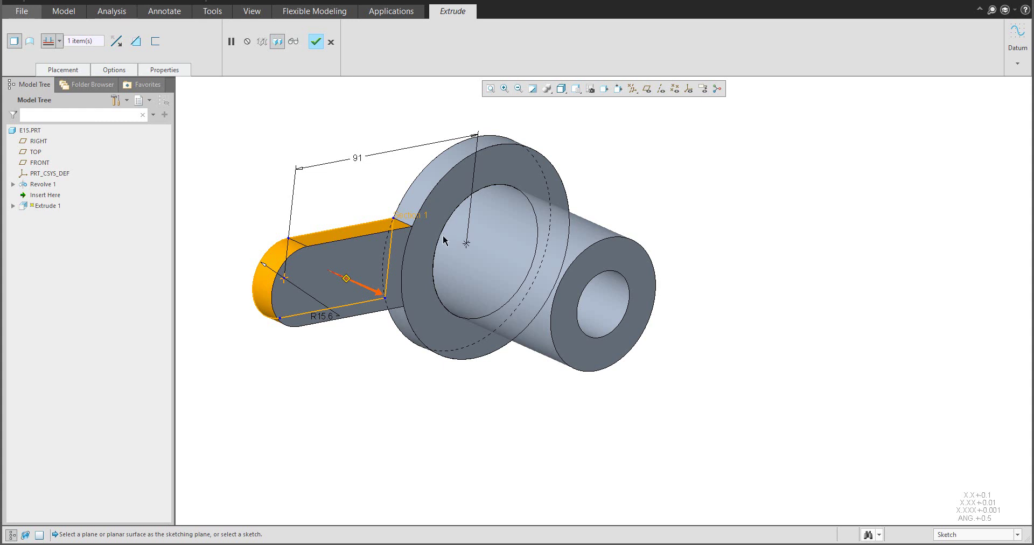
left_click(316, 43)
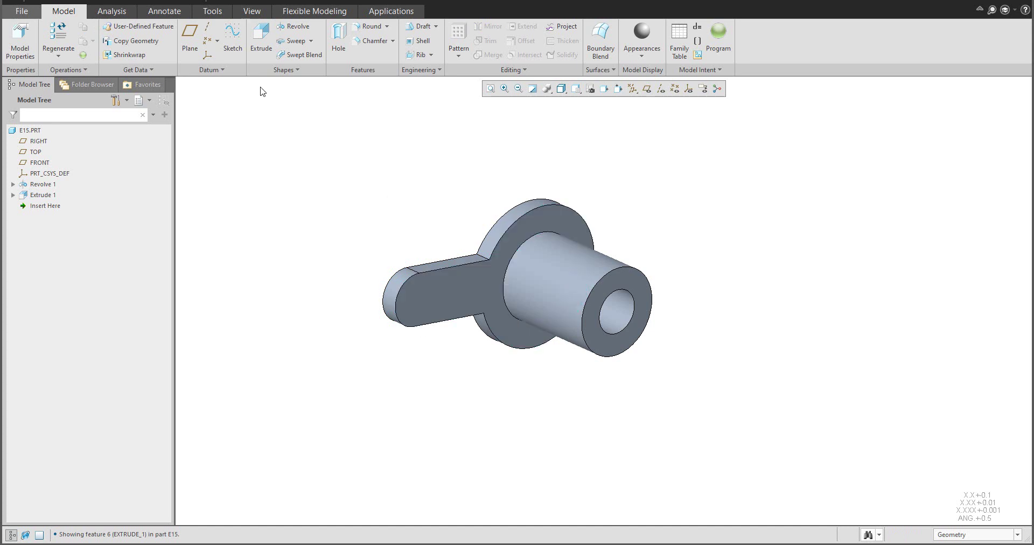
Step: Start Extrude 2 sketching on the arm face, with the arm's rounded end as a reference
left_click(263, 39)
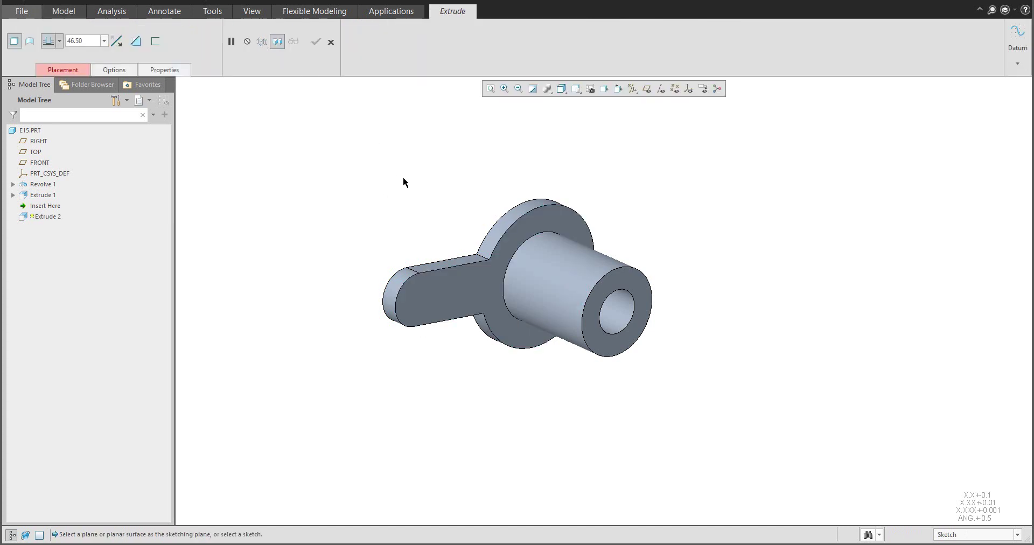
left_click(446, 299)
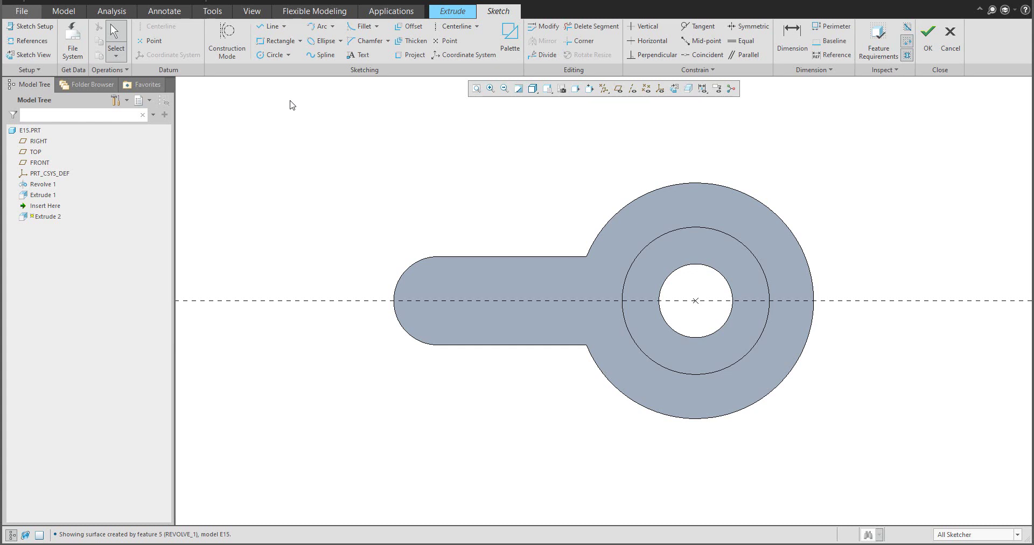
left_click(30, 41)
left_click(421, 270)
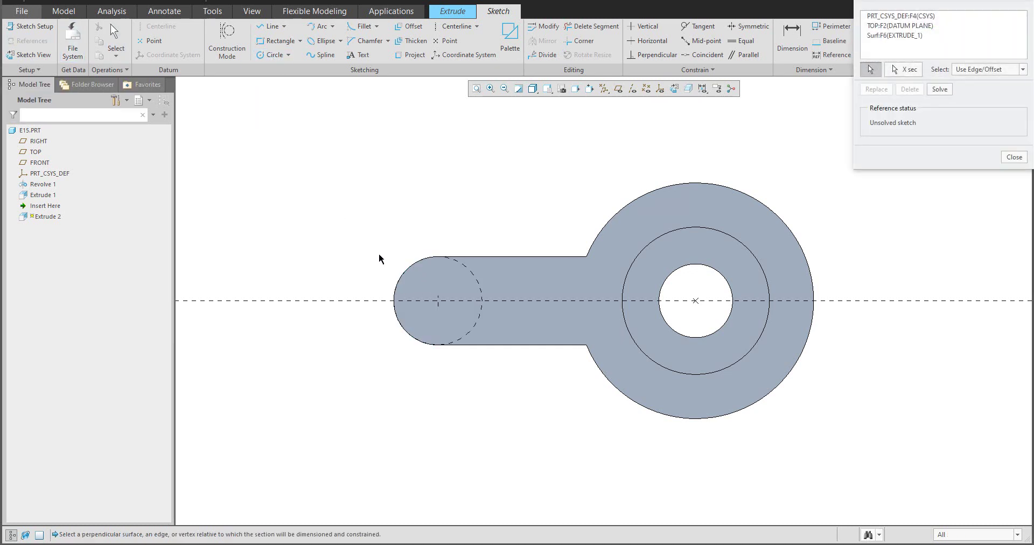
middle_click(370, 222)
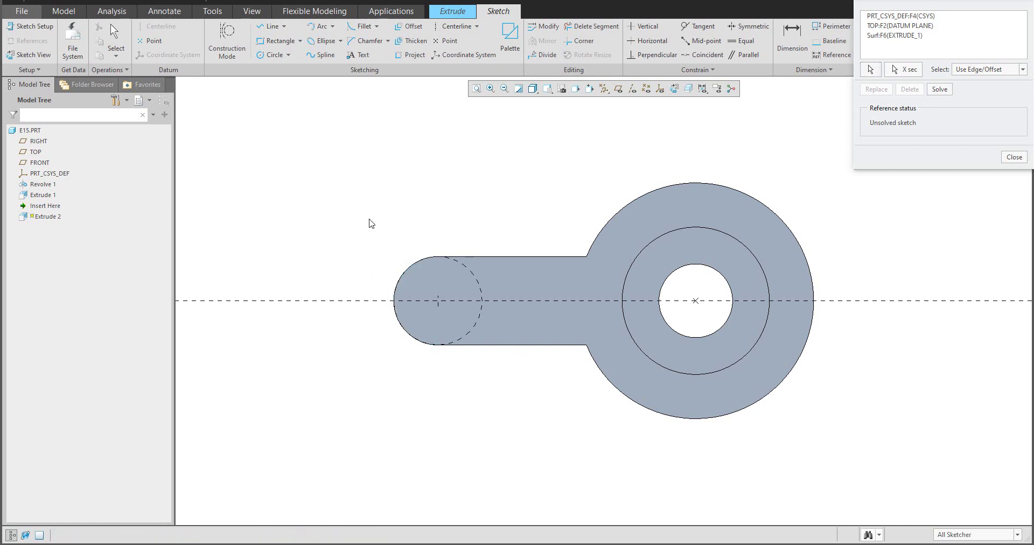
left_click(1014, 157)
Step: Draw two equal circles on the arm centreline joined by a rectangle
left_click(265, 55)
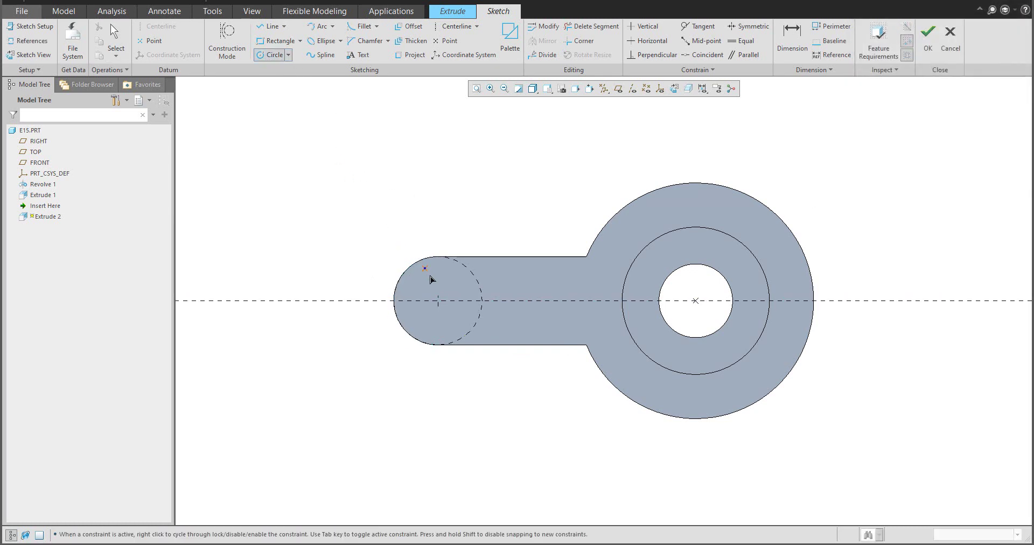
left_click(438, 300)
scroll(439, 300, "up", 3)
left_click(431, 285)
left_click(601, 306)
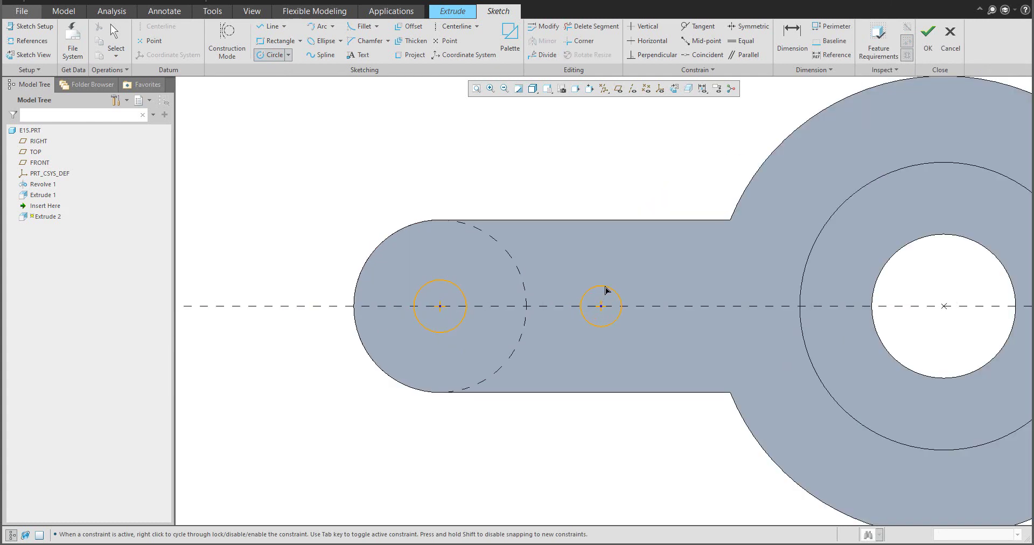
left_click(607, 284)
middle_click(575, 267)
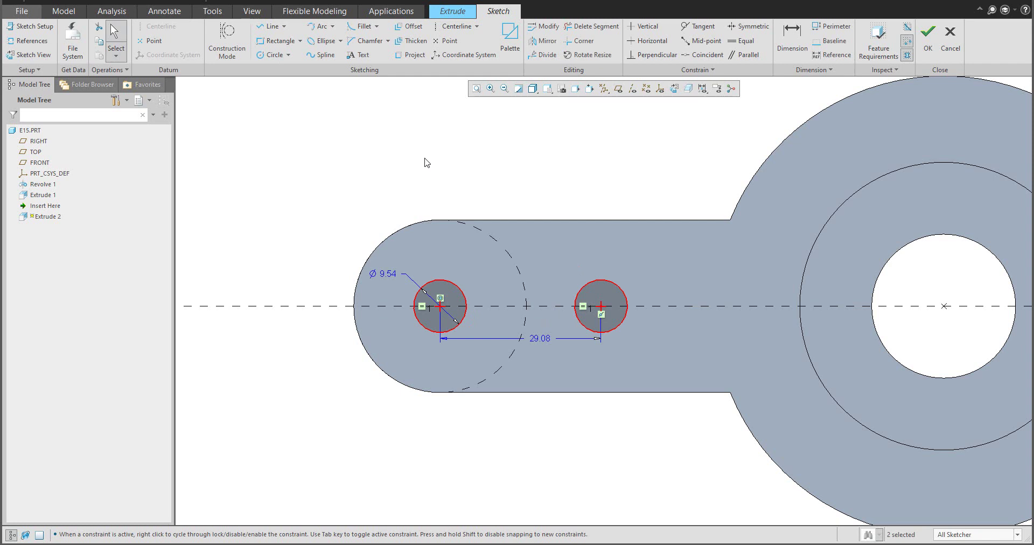
left_click(274, 41)
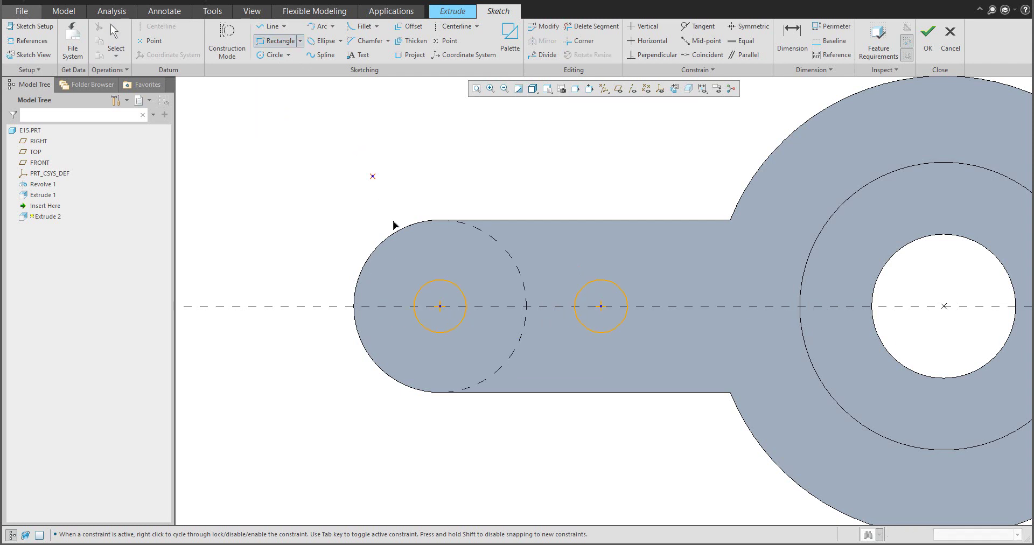
left_click(440, 280)
left_click(601, 333)
middle_click(551, 275)
Step: Trim away the inner circle halves to form the round-ended slot outline
left_click(591, 27)
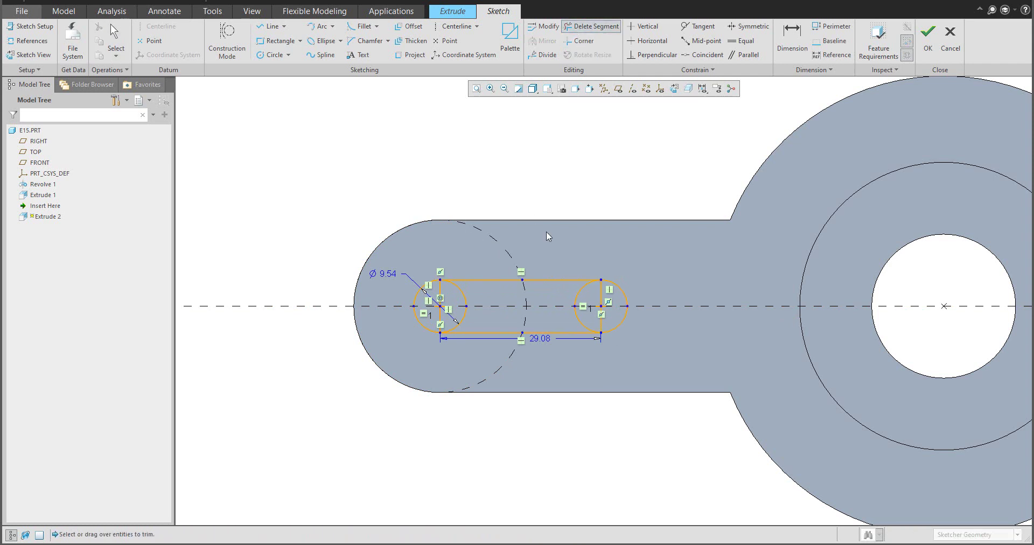
scroll(547, 237, "down", 4)
mouse_move(334, 344)
left_mouse_down()
mouse_move(662, 342)
mouse_move(567, 387)
mouse_move(334, 383)
left_mouse_up()
middle_click(384, 376)
scroll(434, 370, "up", 1)
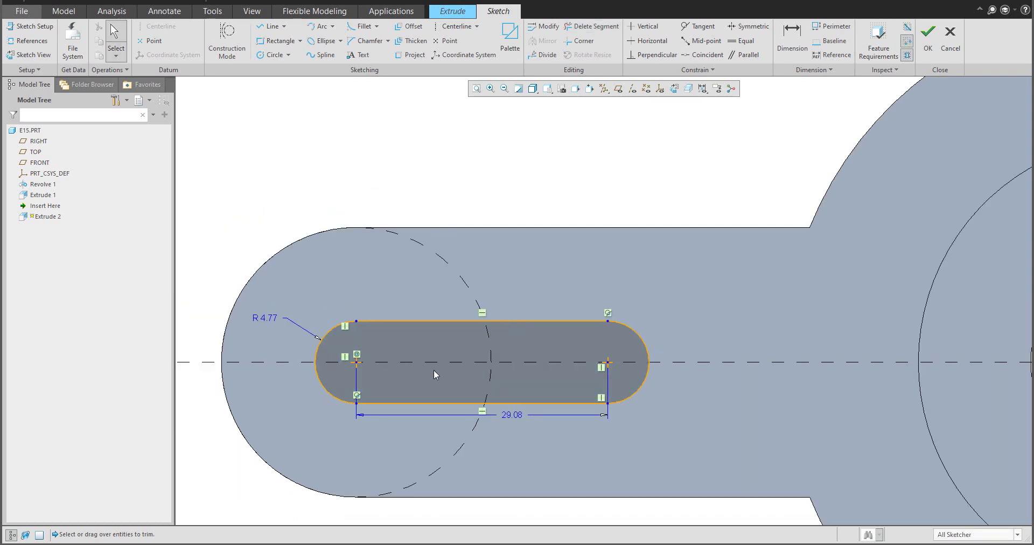
scroll(466, 341, "up", 2)
scroll(474, 380, "down", 1)
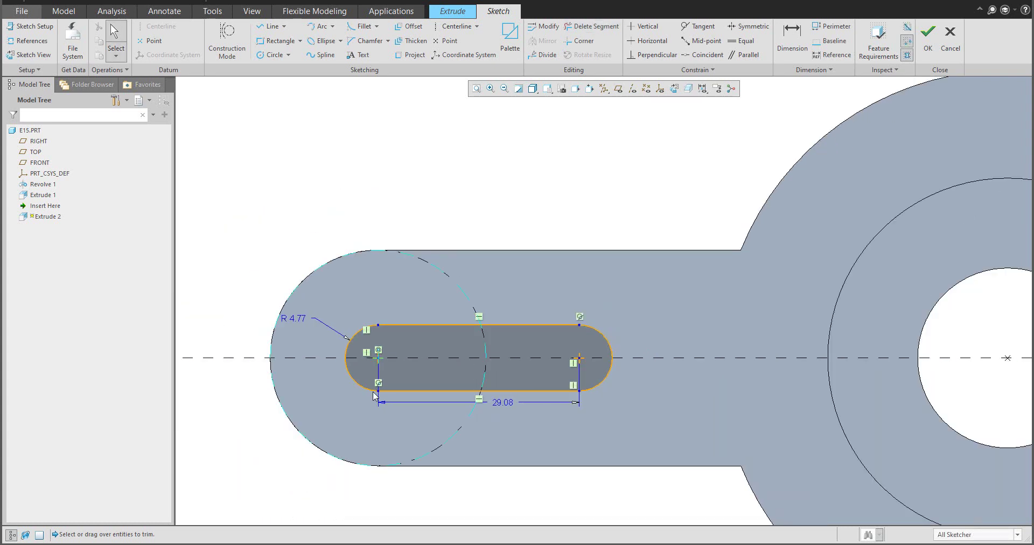
Step: Set the slot end radius to 7.8 and its distance from the boss centre to 65
double_click(295, 319)
type("7.8")
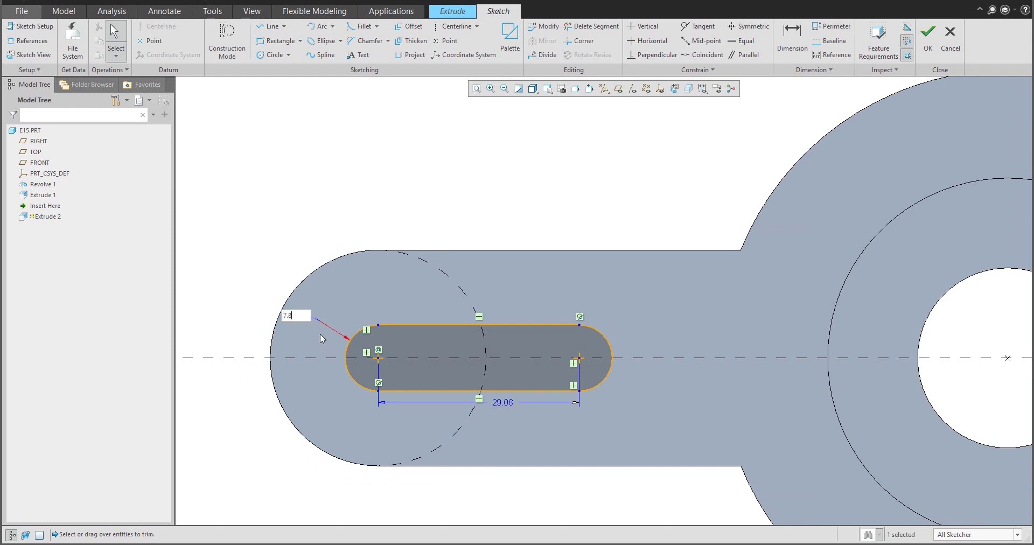
key("Return")
scroll(437, 354, "up", 1)
left_click(477, 222)
left_click(790, 45)
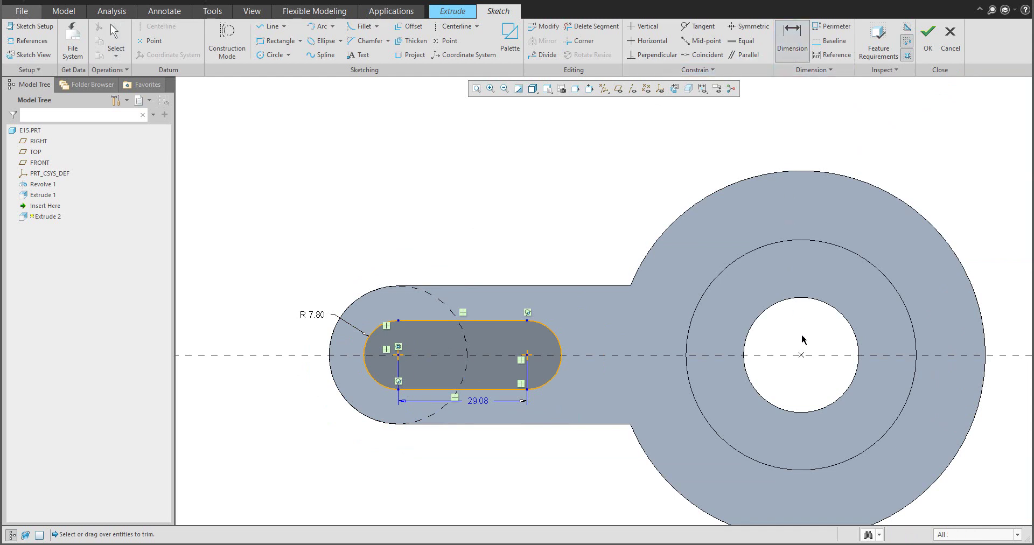
left_click(527, 357)
middle_click(605, 240)
type("65")
key("Return")
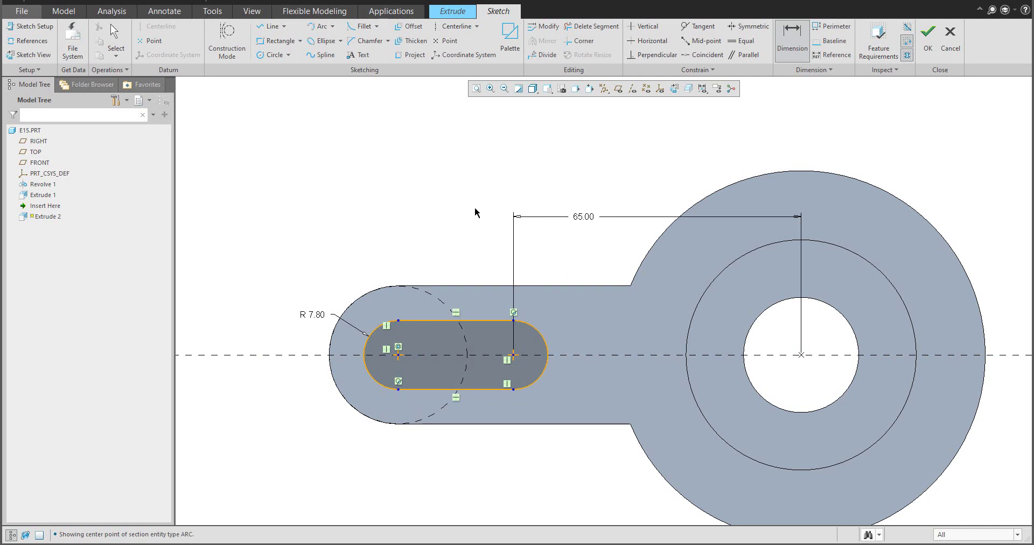
Step: Turn the slot sketch into a Through All material-removing cut and complete Extrude 2
left_click(928, 40)
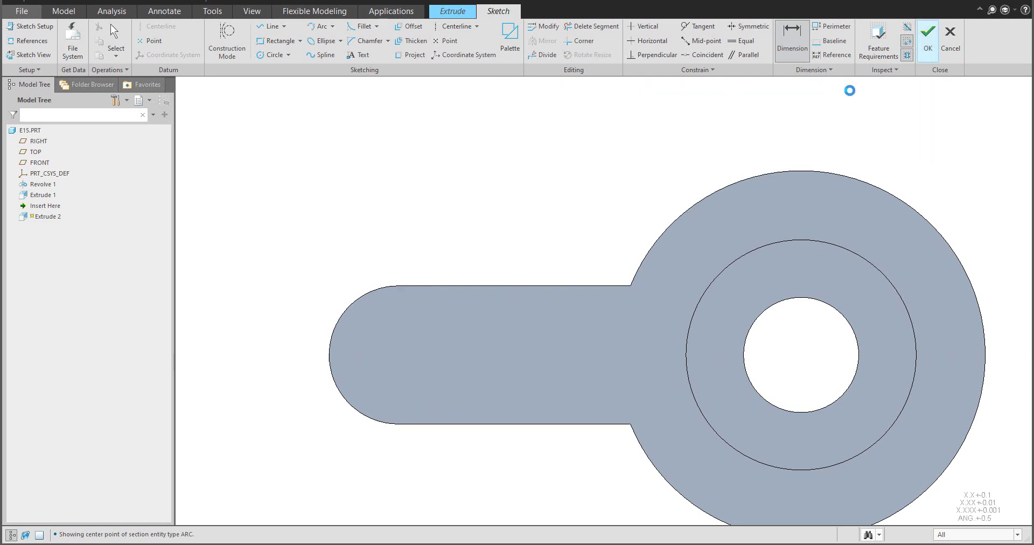
scroll(643, 284, "down", 3)
scroll(372, 248, "up", 3)
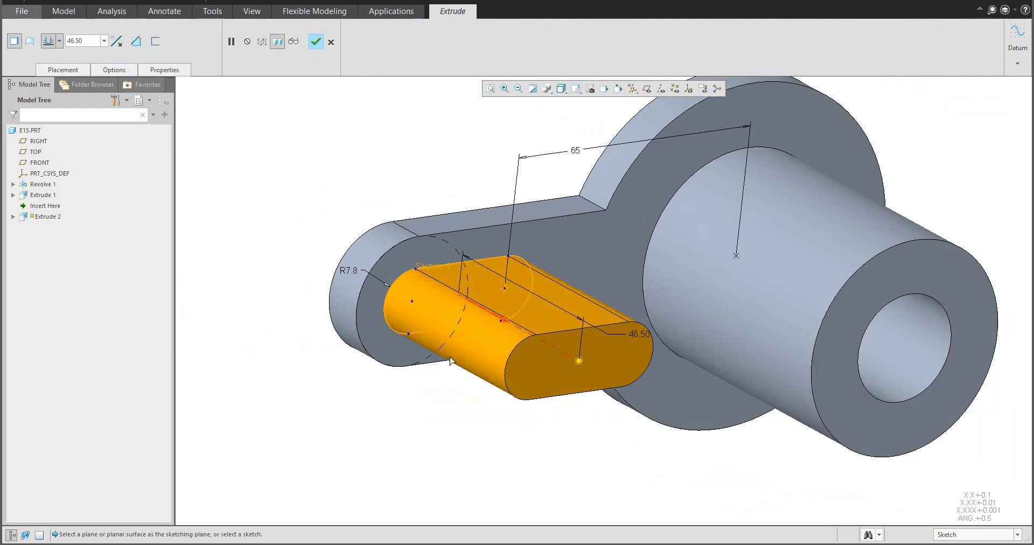
left_click_drag(580, 361, 279, 273)
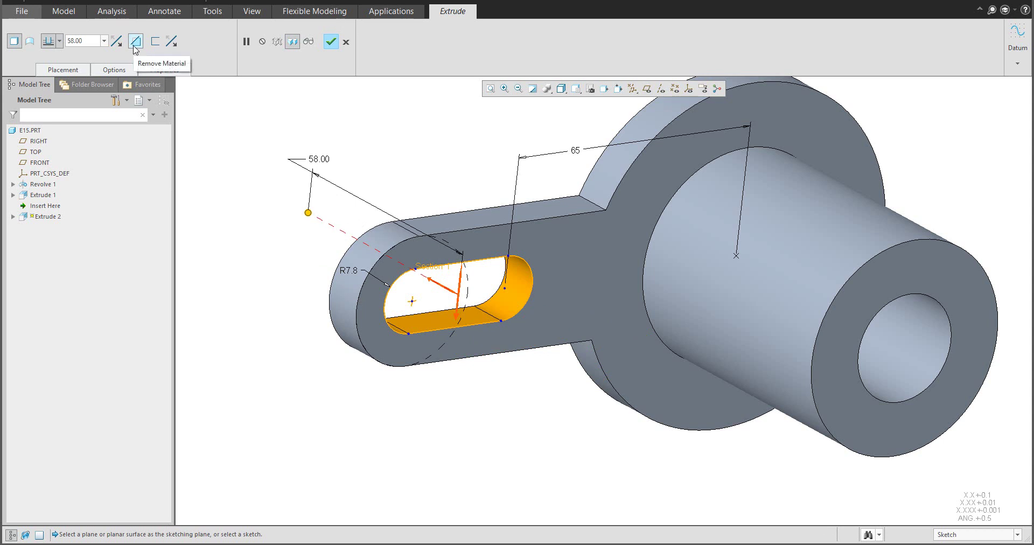
left_click(59, 43)
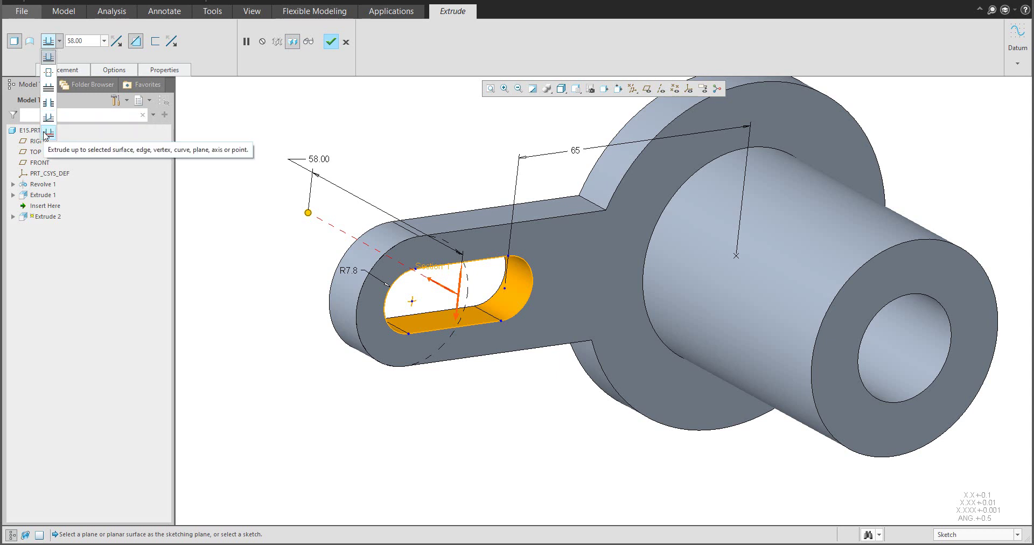
left_click(48, 102)
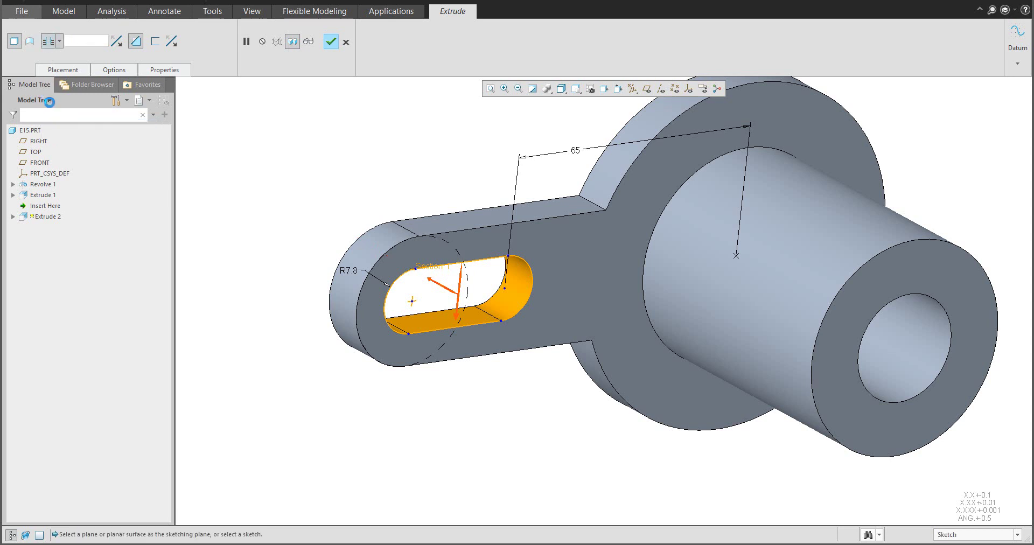
scroll(487, 334, "down", 1)
middle_click_drag(487, 333, 570, 355)
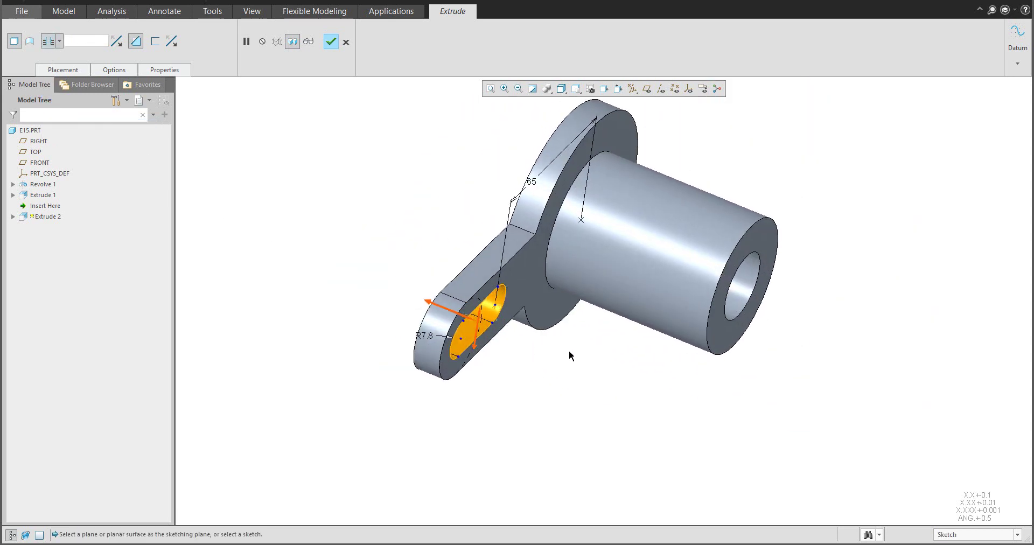
middle_click_drag(422, 263, 410, 260)
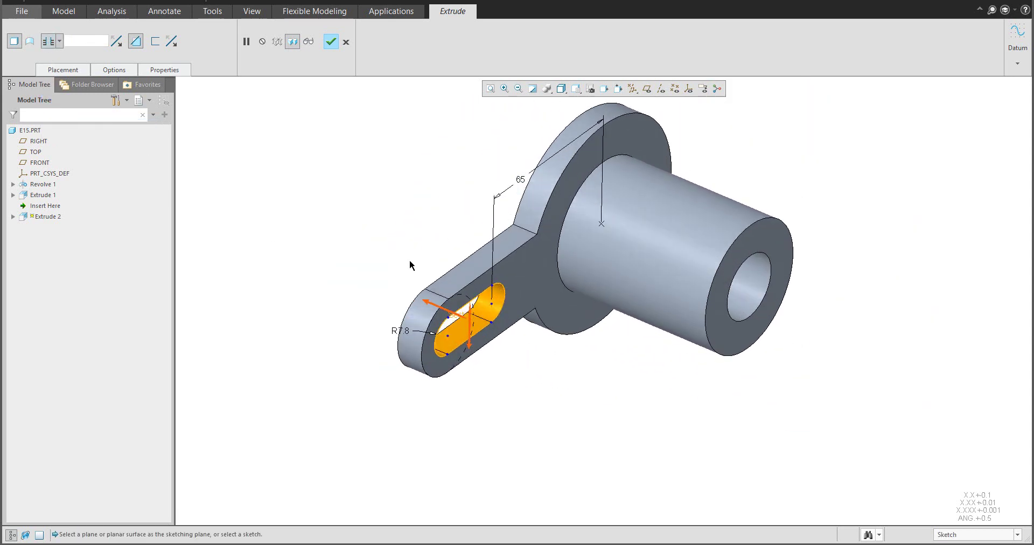
left_click(331, 42)
left_click(448, 227)
middle_click_drag(447, 226, 430, 217)
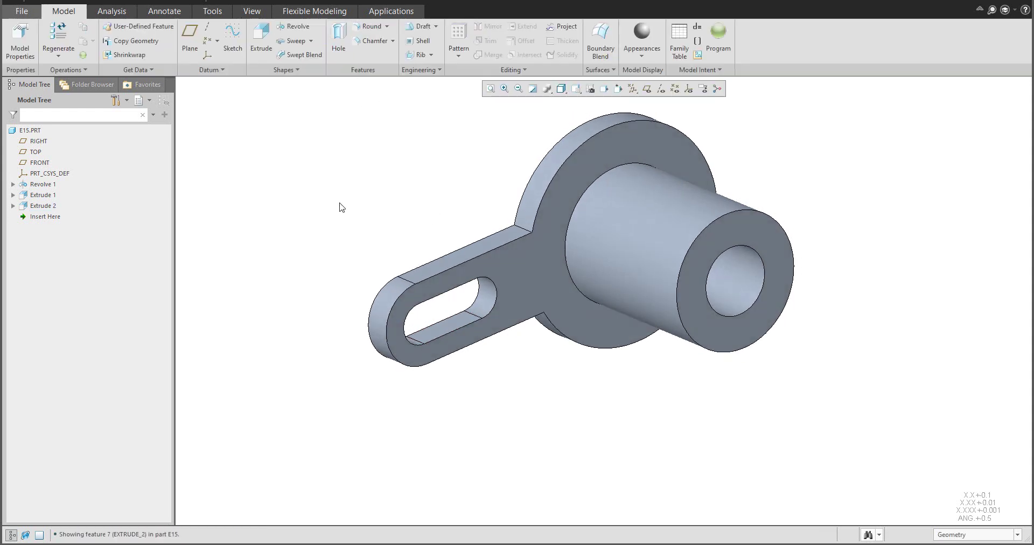
Step: Round the upper and lower arm-to-flange edges with radius 26 as Round 1
left_click(372, 27)
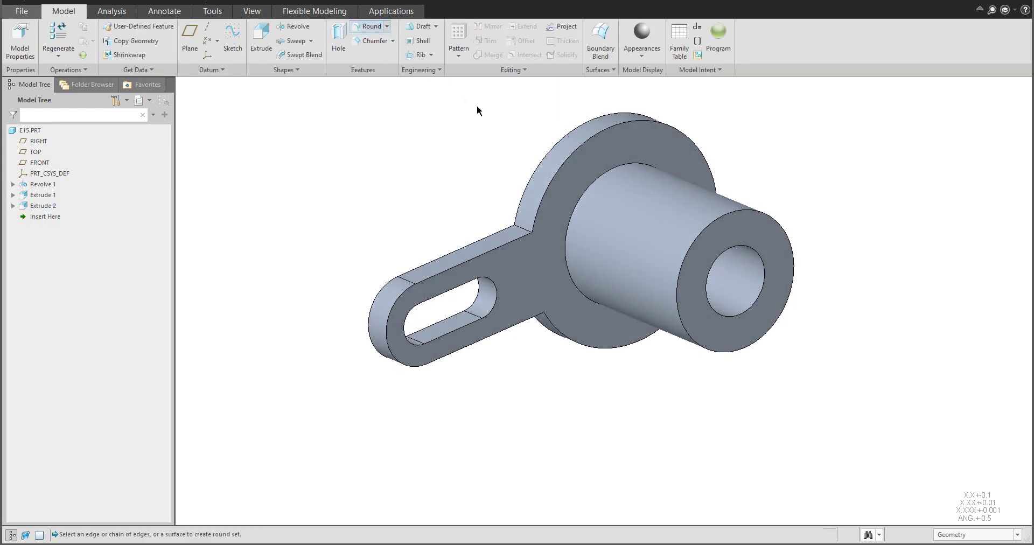
left_click(526, 225)
middle_click_drag(526, 262, 518, 220)
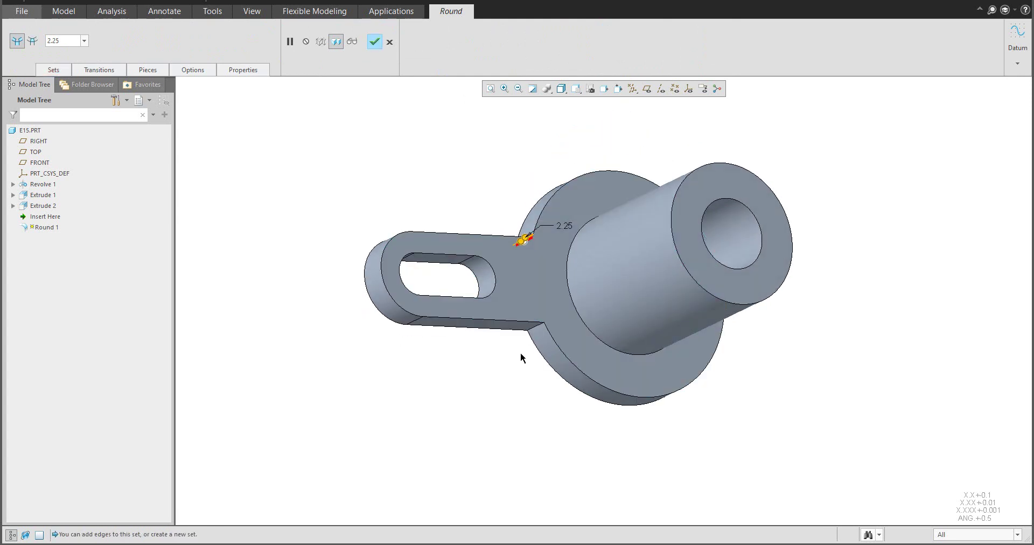
scroll(521, 357, "up", 3)
left_click(558, 295, "ctrl")
scroll(539, 286, "down", 4)
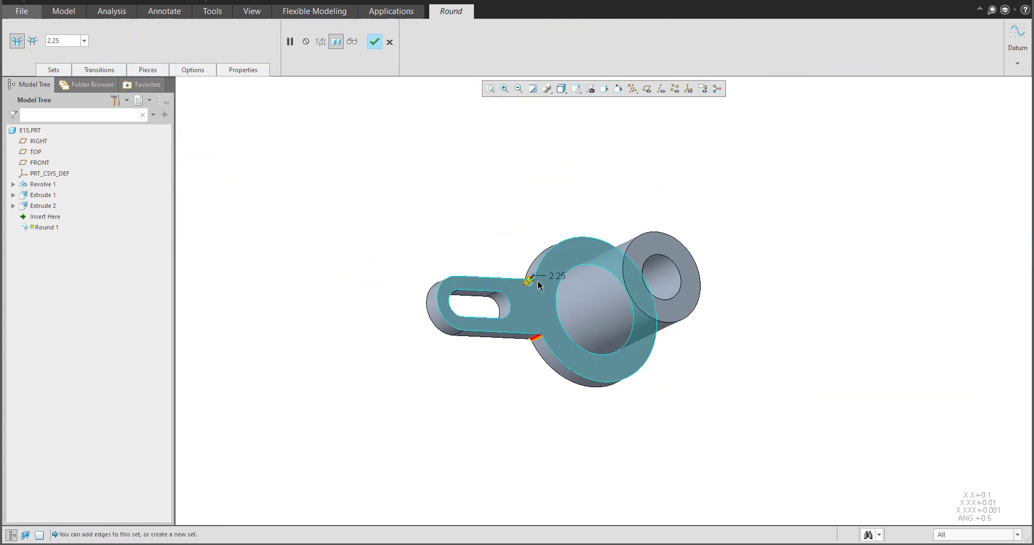
scroll(533, 288, "up", 4)
left_click_drag(513, 291, 558, 230)
double_click(561, 225)
type("26")
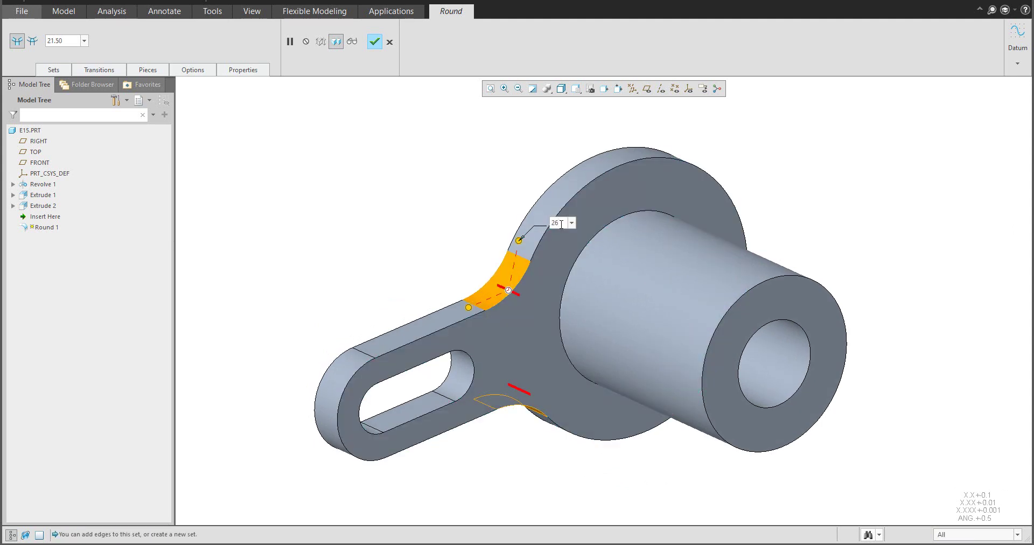
key("Return")
middle_click(321, 160)
Step: Check the dimensioned reference drawing, then return to the model and begin Extrude 3
left_click(366, 200)
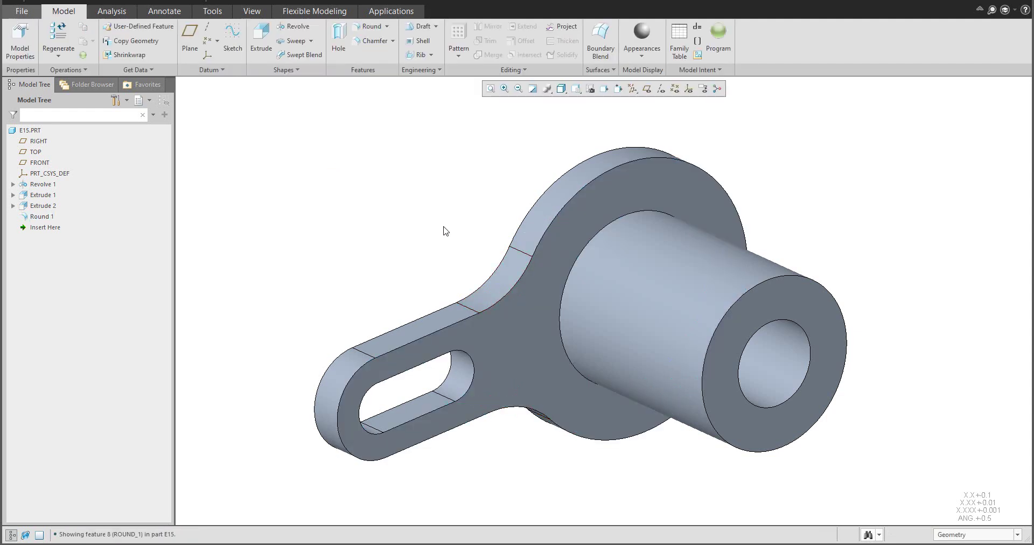
scroll(436, 223, "down", 3)
middle_click_drag(422, 232, 429, 236)
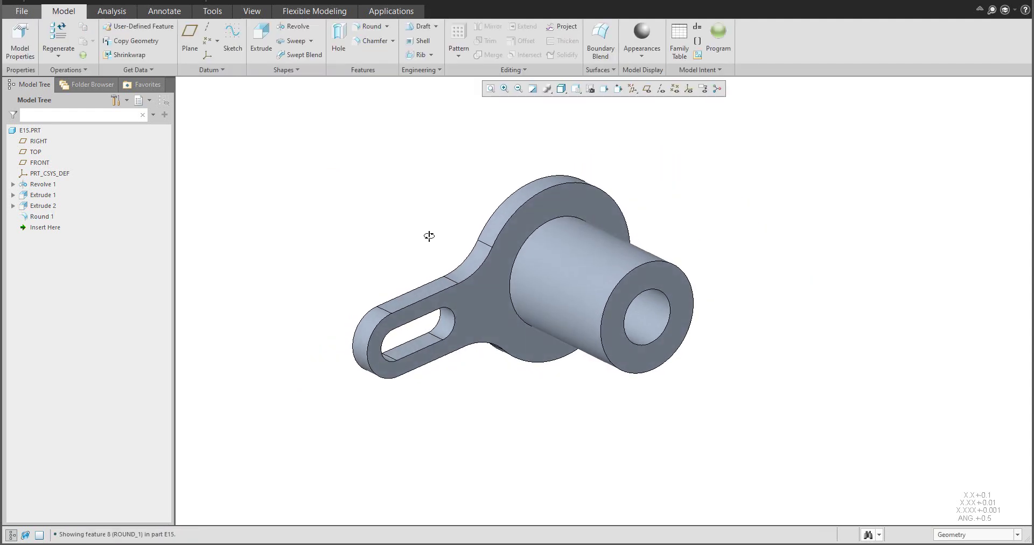
key("alt+Tab")
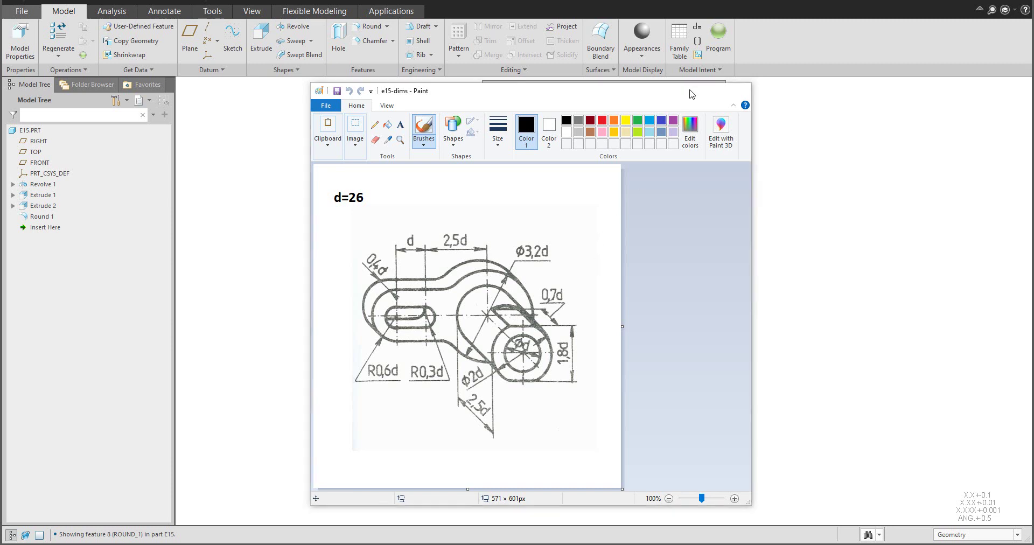
left_click(690, 91)
left_click(259, 38)
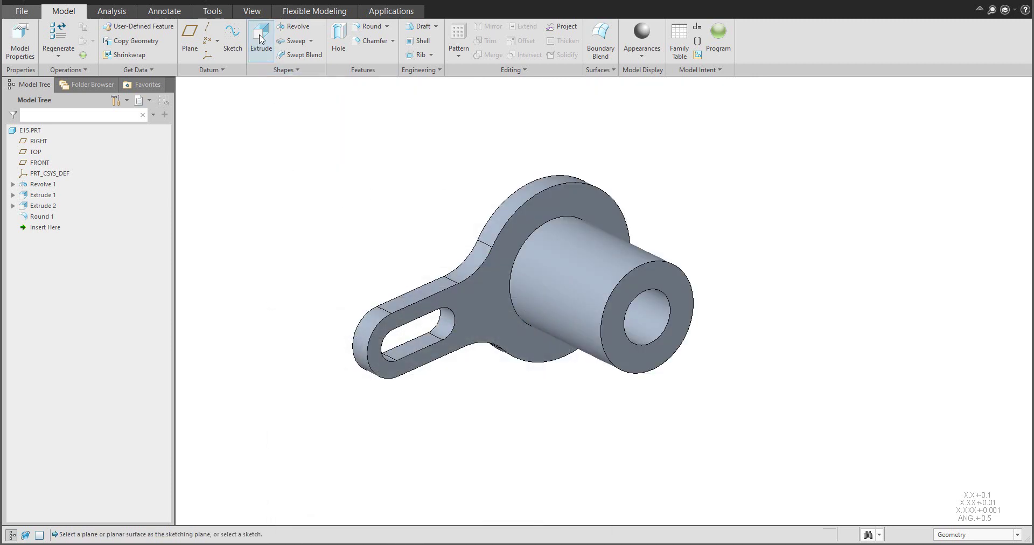
Step: Sketch on the boss end face and project both halves of the boss circle
left_click(645, 282)
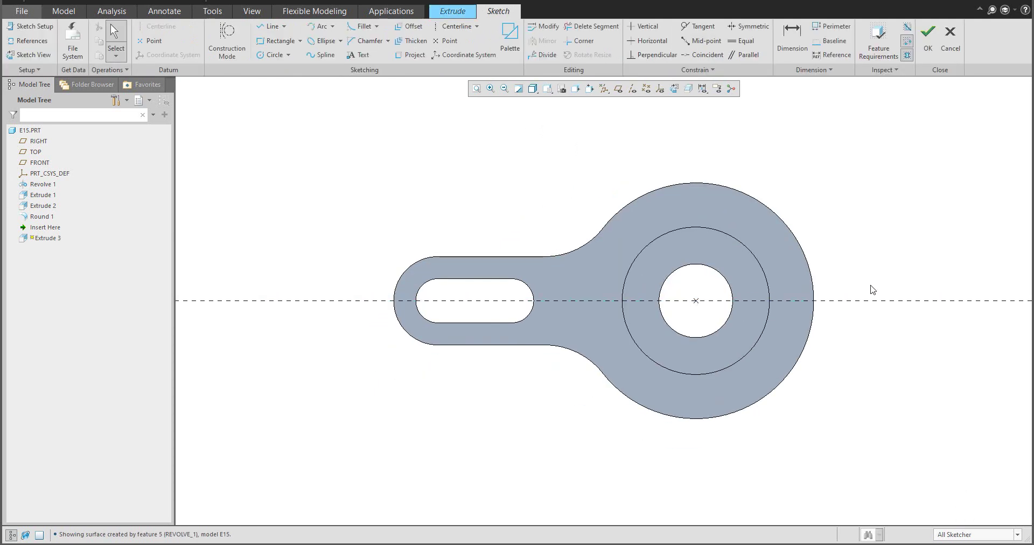
scroll(872, 287, "down", 3)
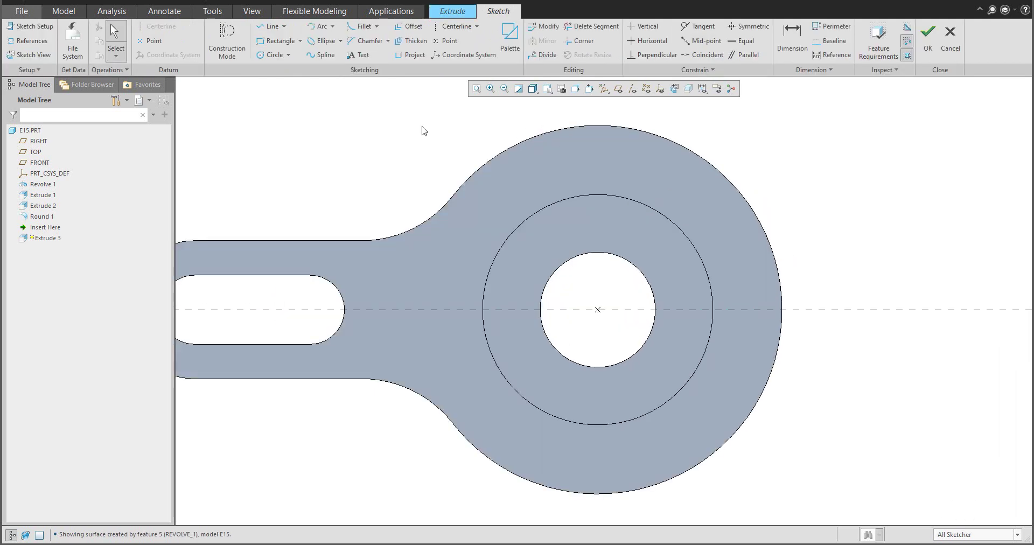
left_click(406, 59)
left_click(568, 206)
left_click(624, 199)
middle_click(618, 221)
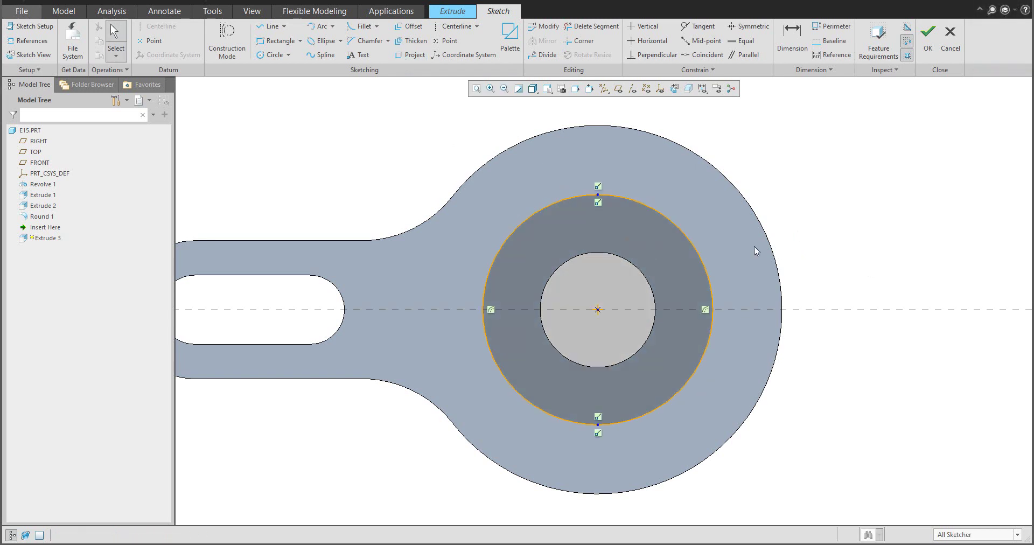
Step: Draw a horizontal chord across the boss circle and a horizontal centerline
left_click(269, 26)
left_click(543, 209)
left_click(654, 209)
middle_click(739, 238)
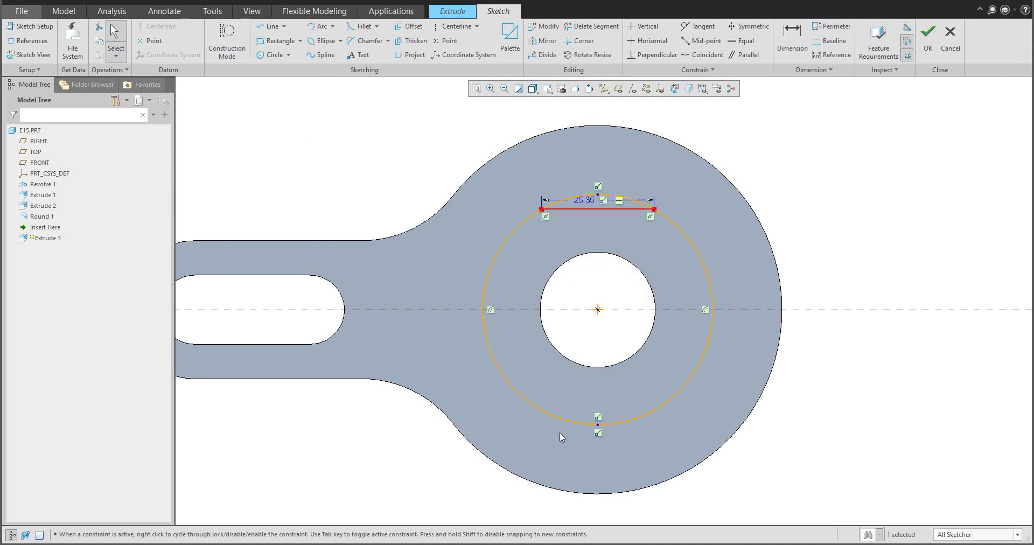
left_click(455, 26)
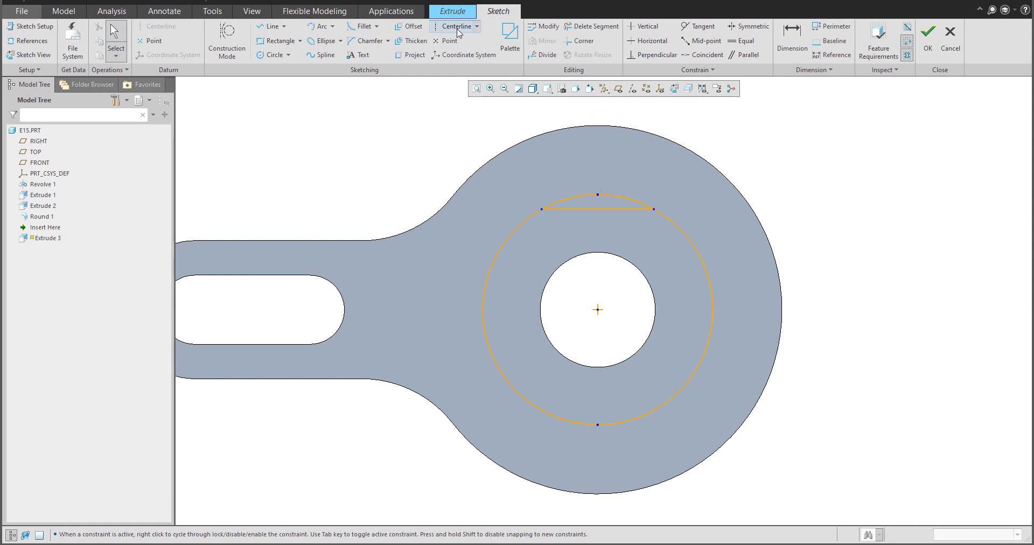
left_click(428, 310)
left_click(567, 310)
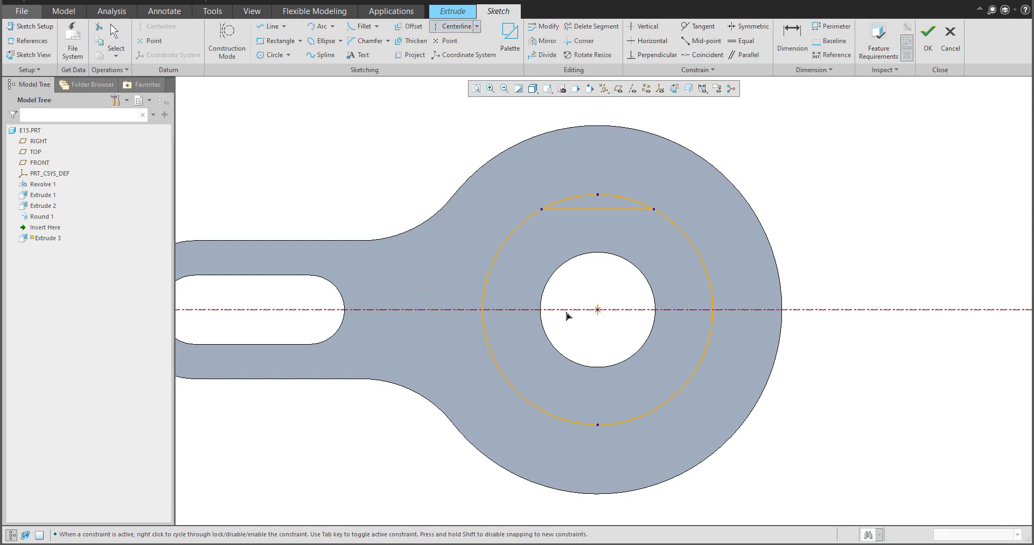
middle_click(588, 333)
Step: Mirror the chord across the centerline and trim away the unneeded circle arcs
left_click(568, 210)
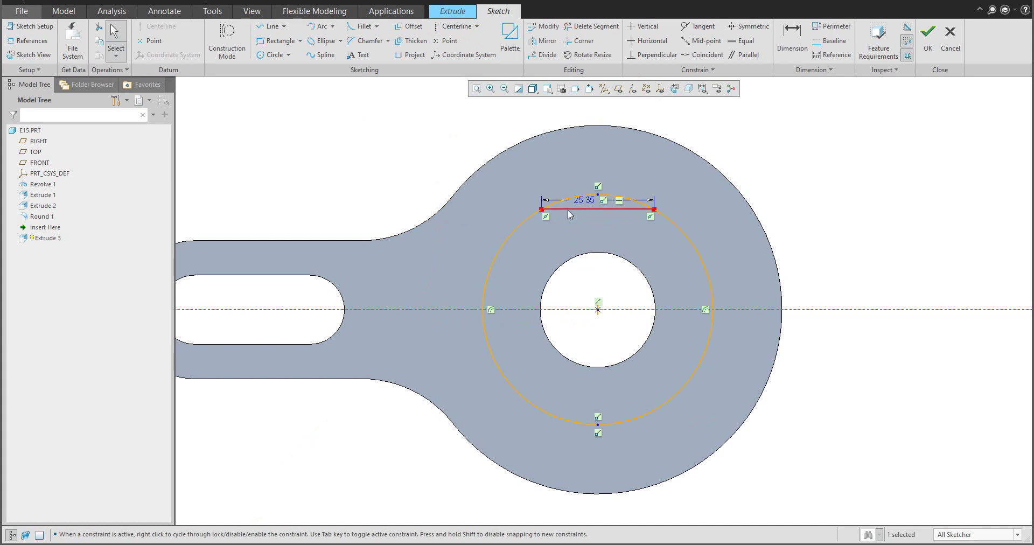
left_click(546, 42)
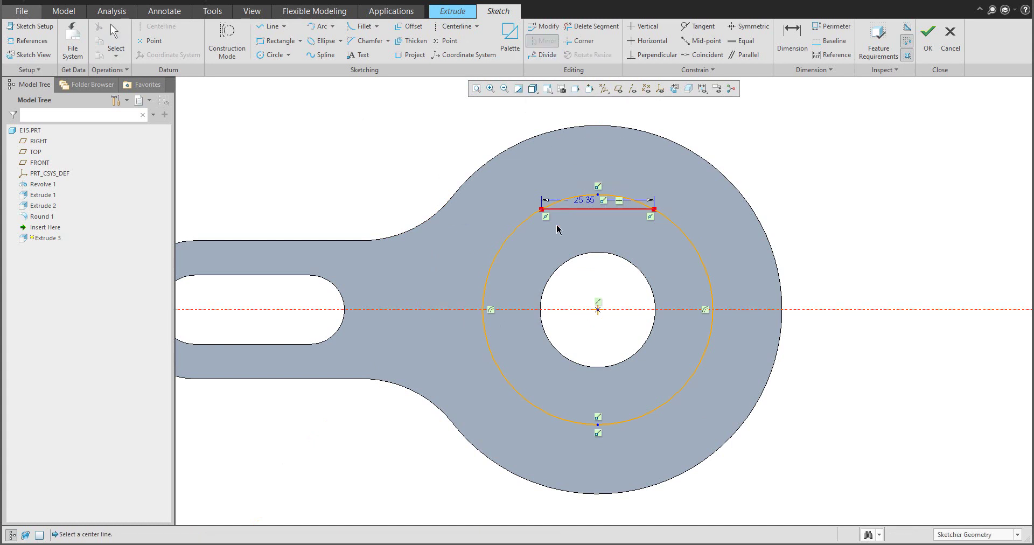
left_click(565, 311)
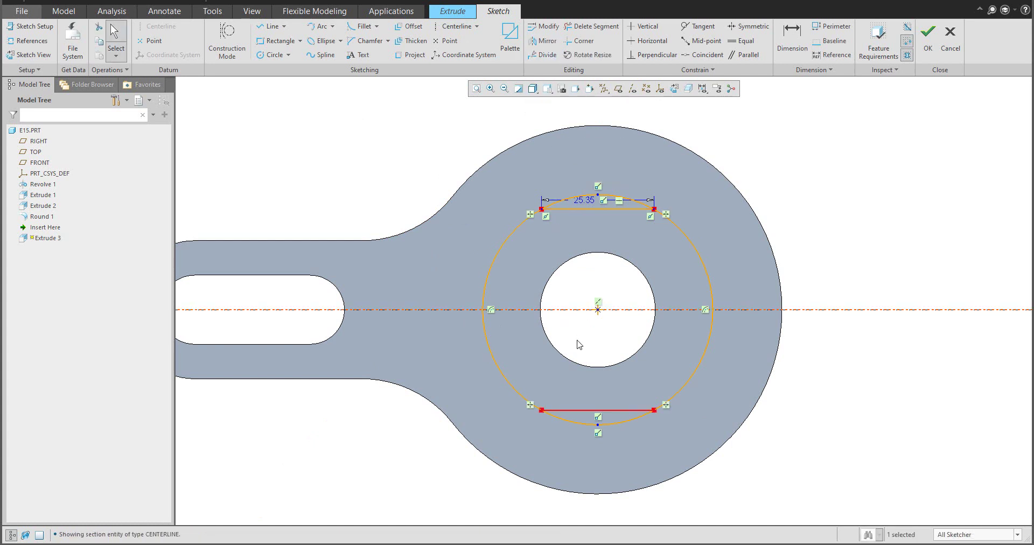
left_click(589, 27)
left_click_drag(495, 224, 681, 249)
mouse_move(726, 379)
left_mouse_down()
mouse_move(644, 364)
mouse_move(445, 356)
left_mouse_up()
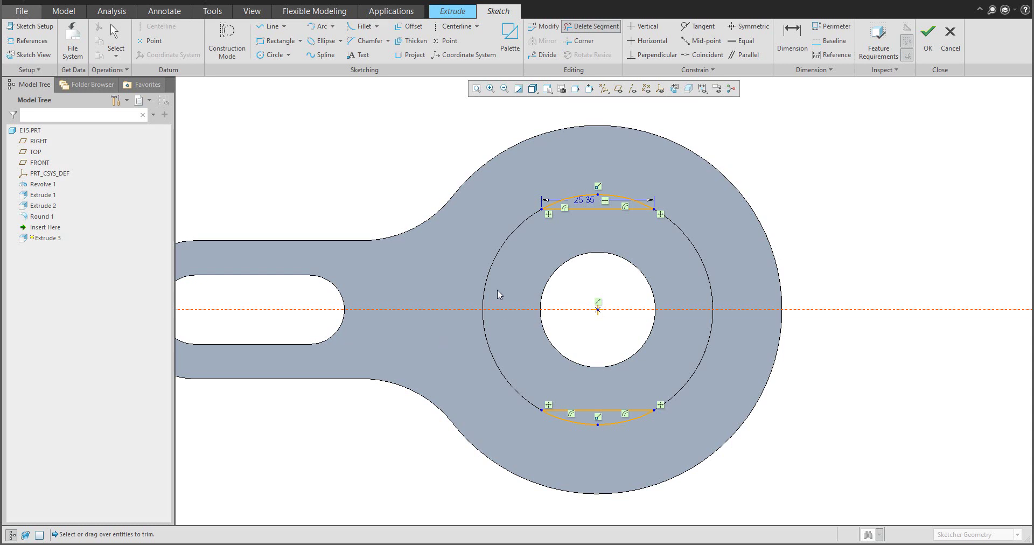
Step: Dimension the two flat chords 46.8 apart and accept the sketch
left_click(793, 37)
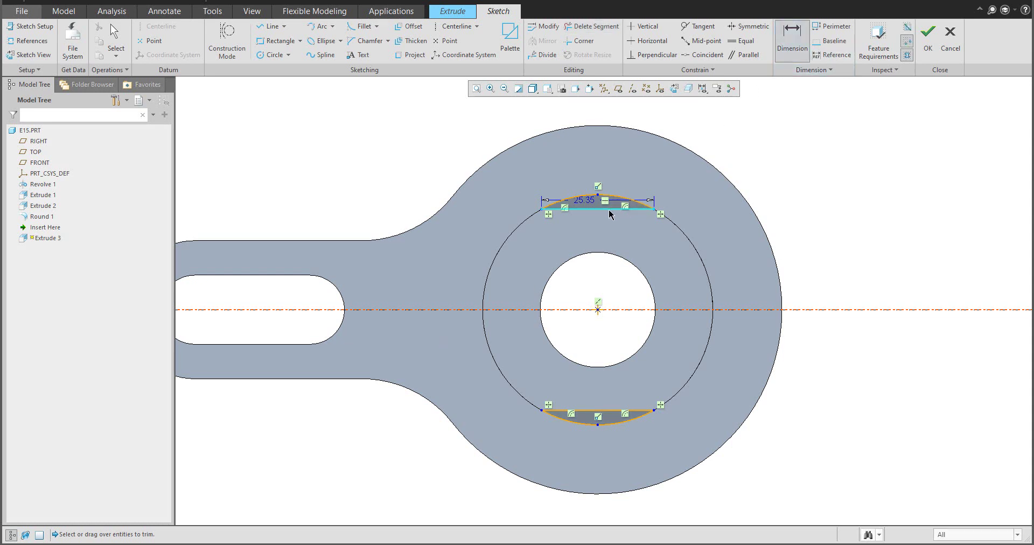
left_click(605, 410)
middle_click(849, 371)
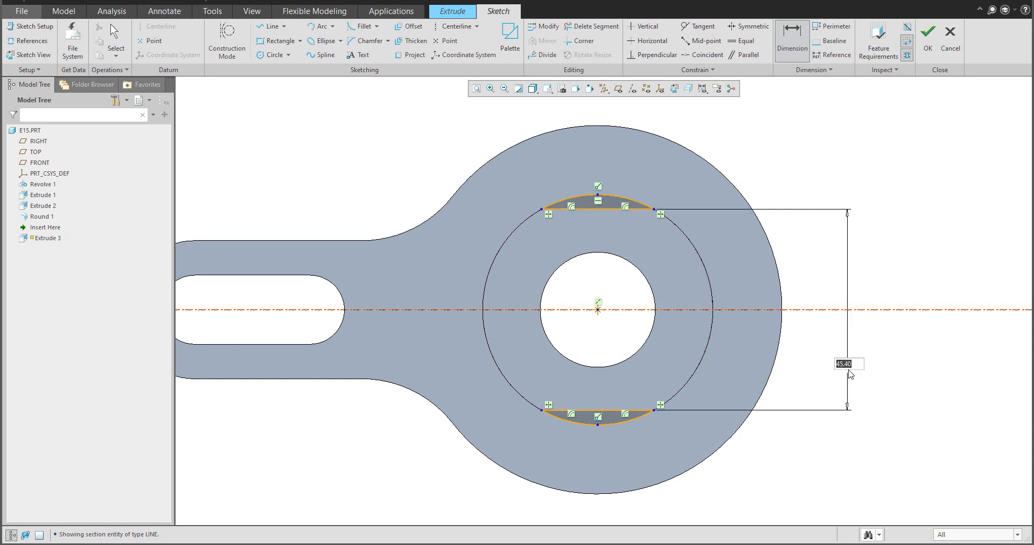
type("46.8")
key("Return")
mouse_move(642, 355)
middle_mouse_down()
mouse_move(680, 346)
mouse_move(518, 296)
mouse_move(642, 344)
middle_mouse_up()
scroll(641, 344, "down", 3)
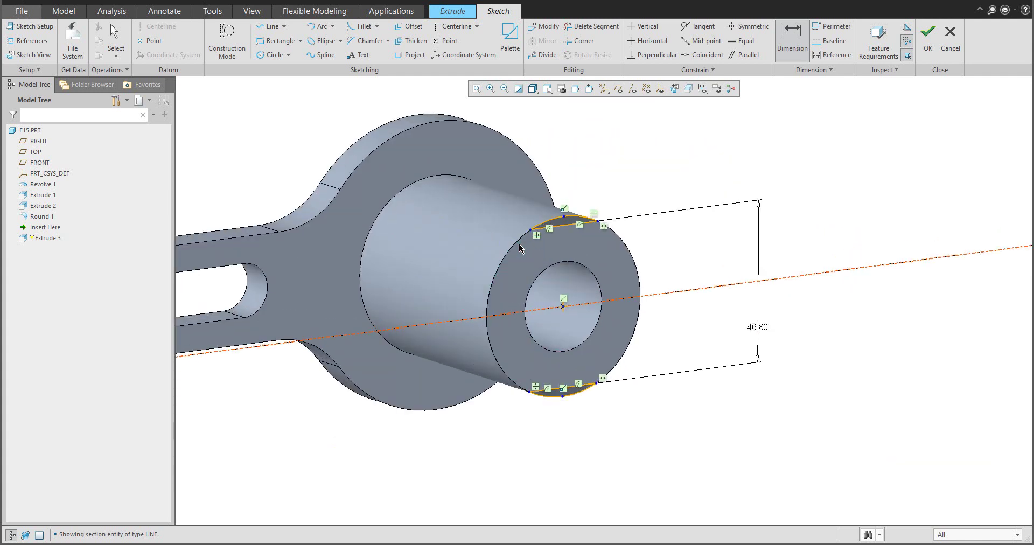
left_click(935, 42)
Step: Cut the two flat profiles 18.20 deep into the boss end and finish Extrude 3
middle_click_drag(684, 291, 679, 300)
left_click_drag(696, 359, 488, 283)
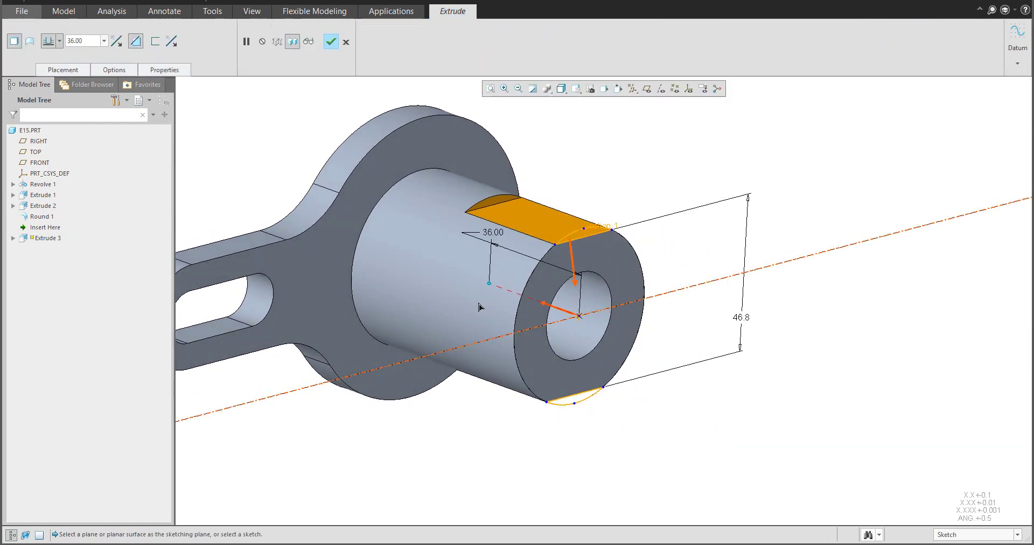
double_click(490, 235)
type("18.2")
key("Return")
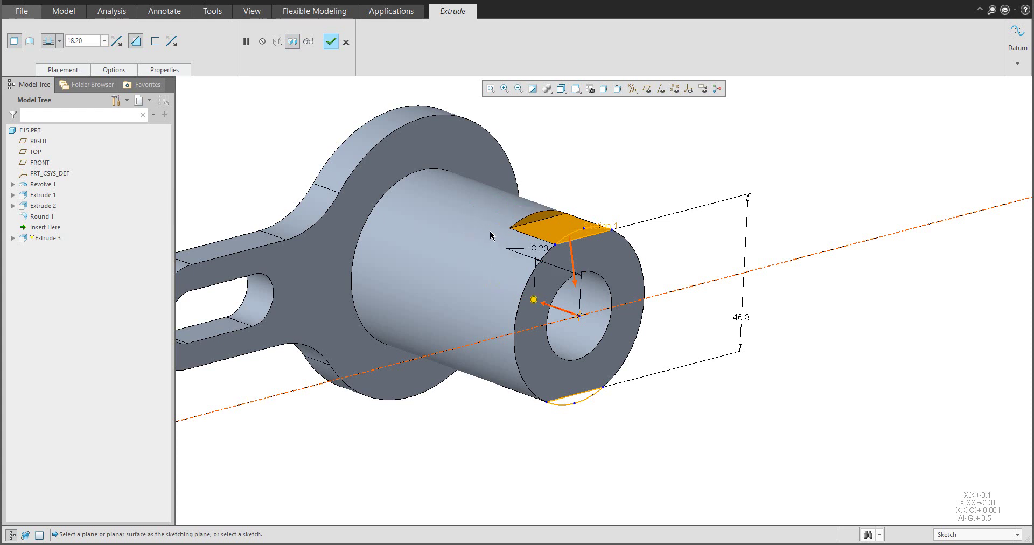
middle_click_drag(517, 258, 561, 308)
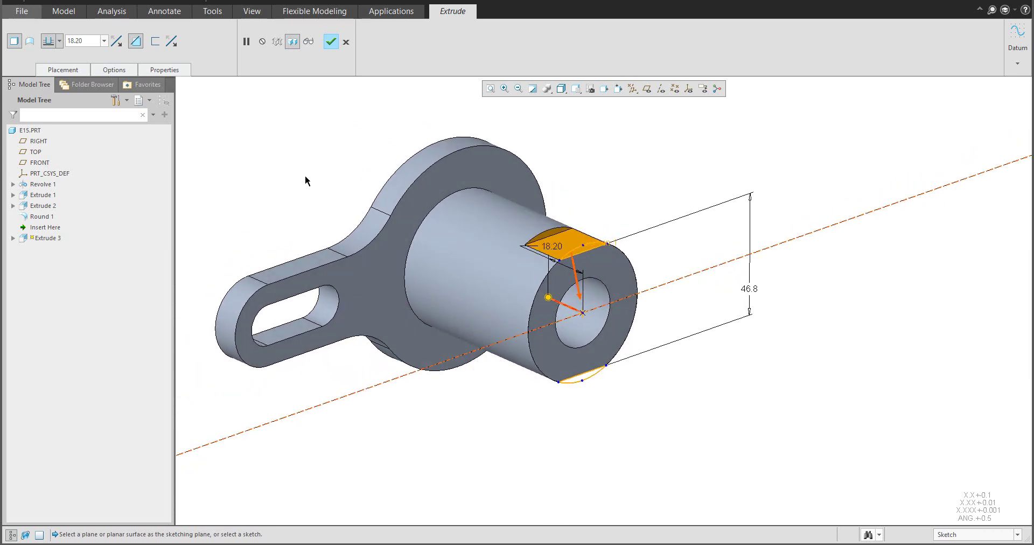
left_click(331, 43)
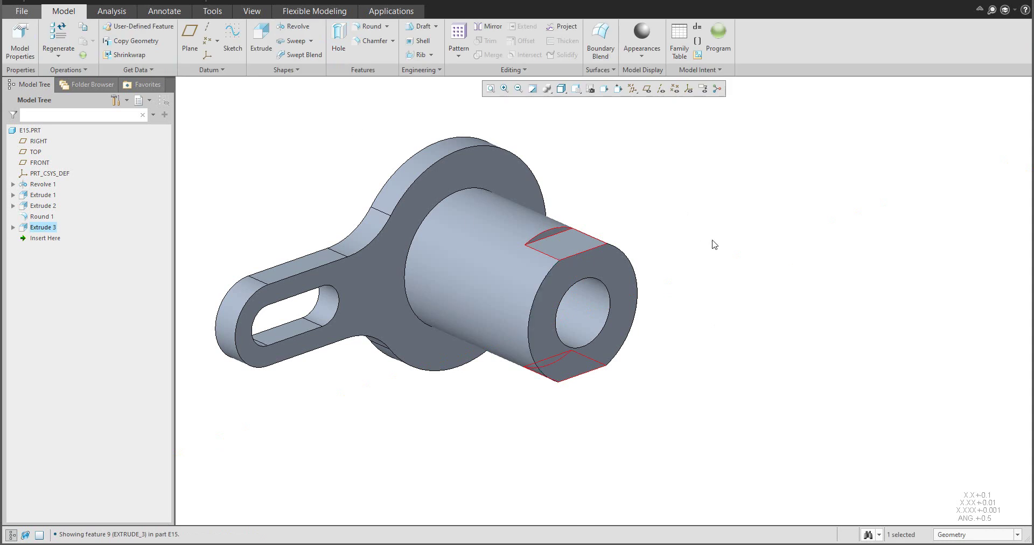
Step: Show datum planes and create planar section A on the TOP datum plane via View Manager
middle_click_drag(535, 323, 567, 339)
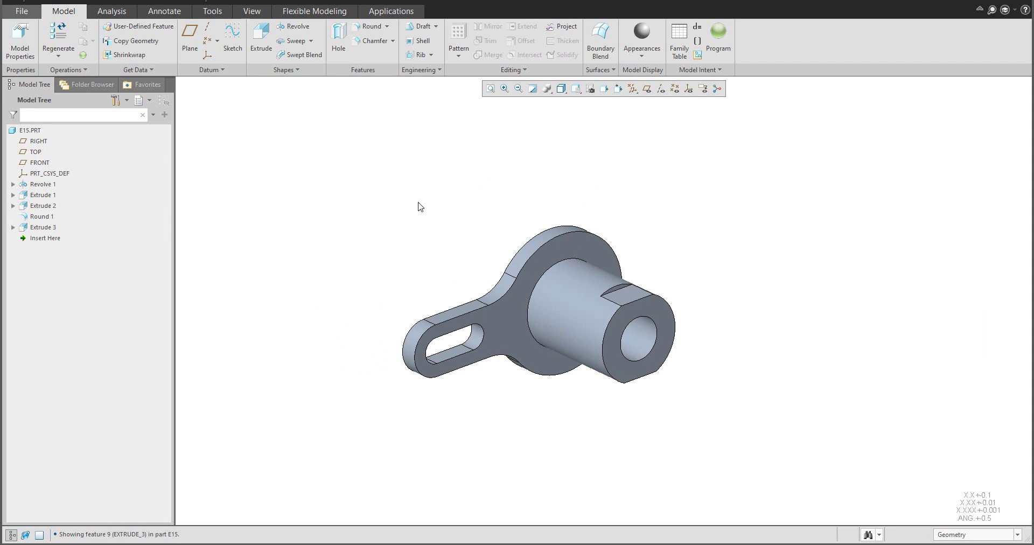
left_click(647, 88)
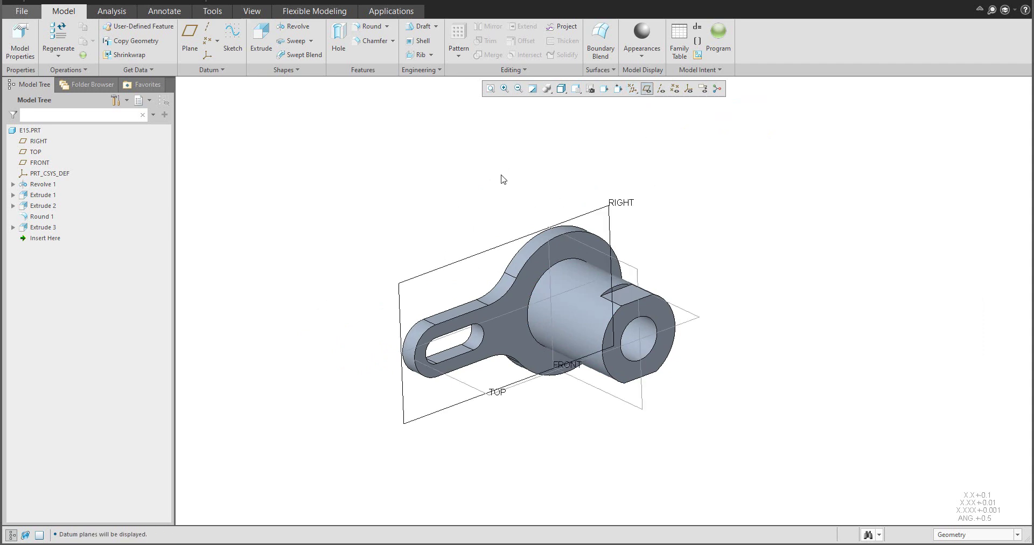
middle_click_drag(511, 165, 512, 156)
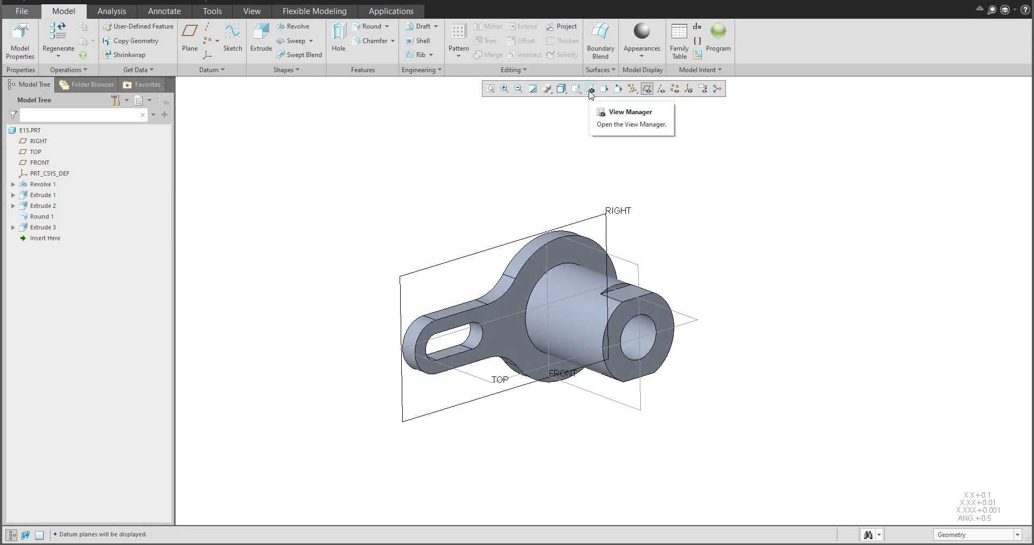
left_click(590, 92)
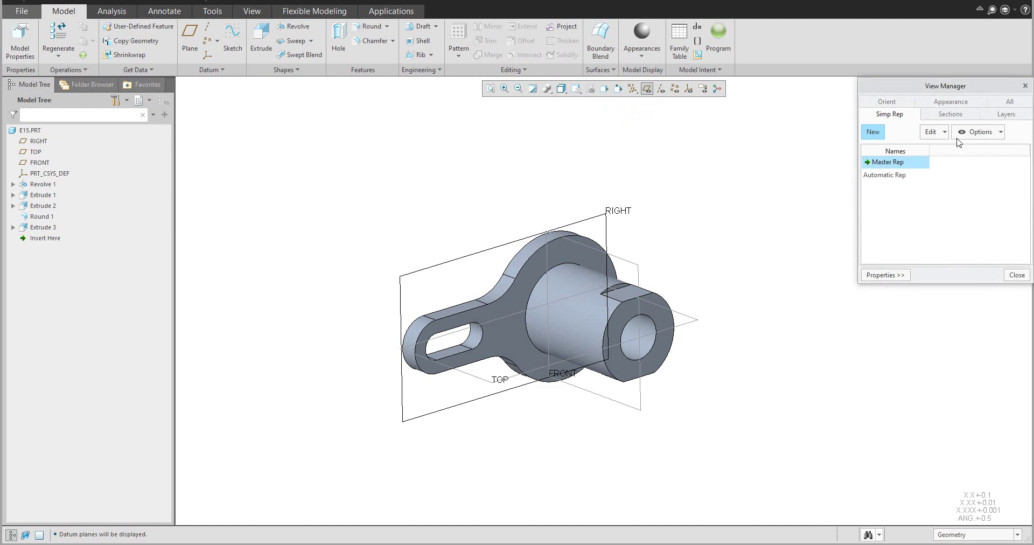
left_click(949, 114)
left_click(885, 134)
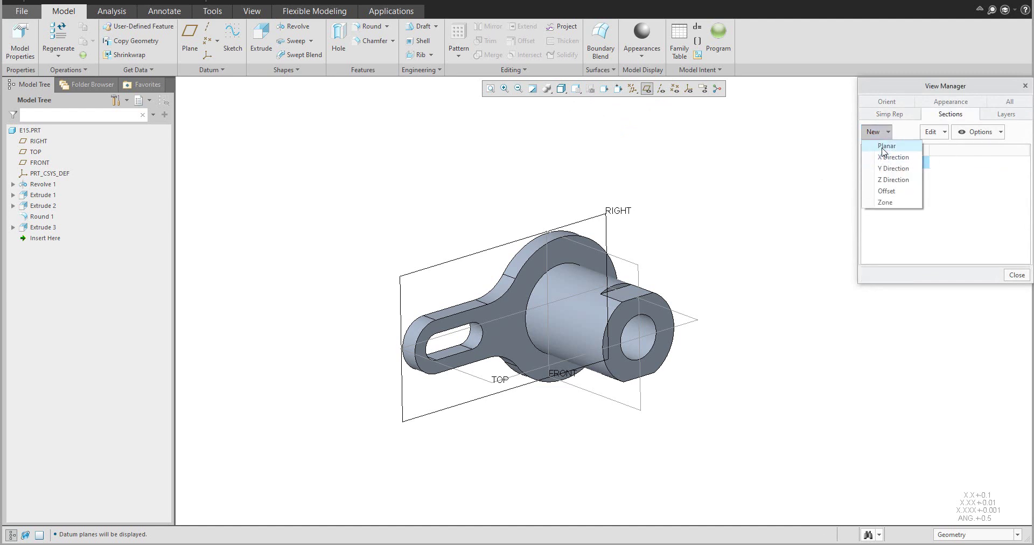
left_click(884, 158)
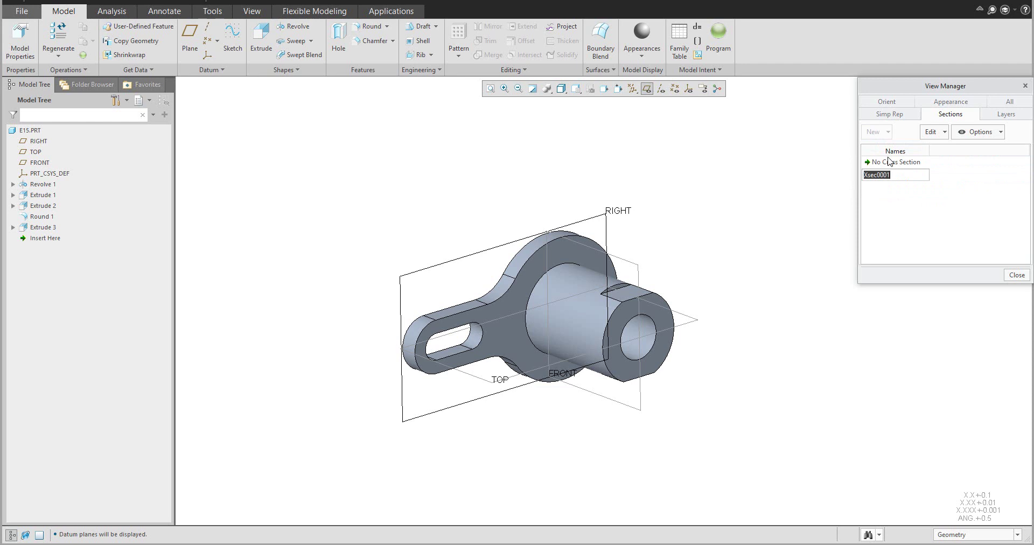
type("A")
key("Return")
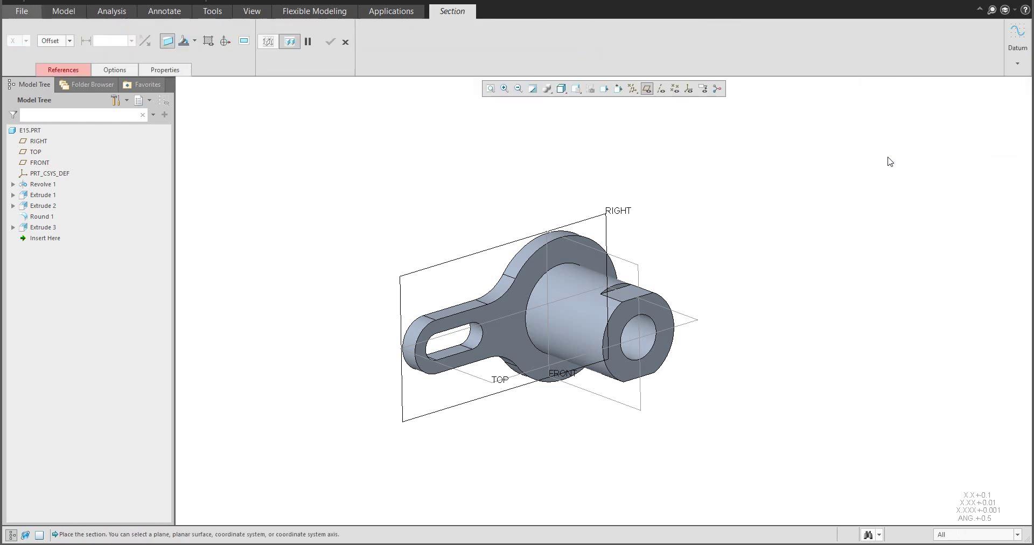
left_click(696, 322)
middle_click_drag(693, 325, 688, 338)
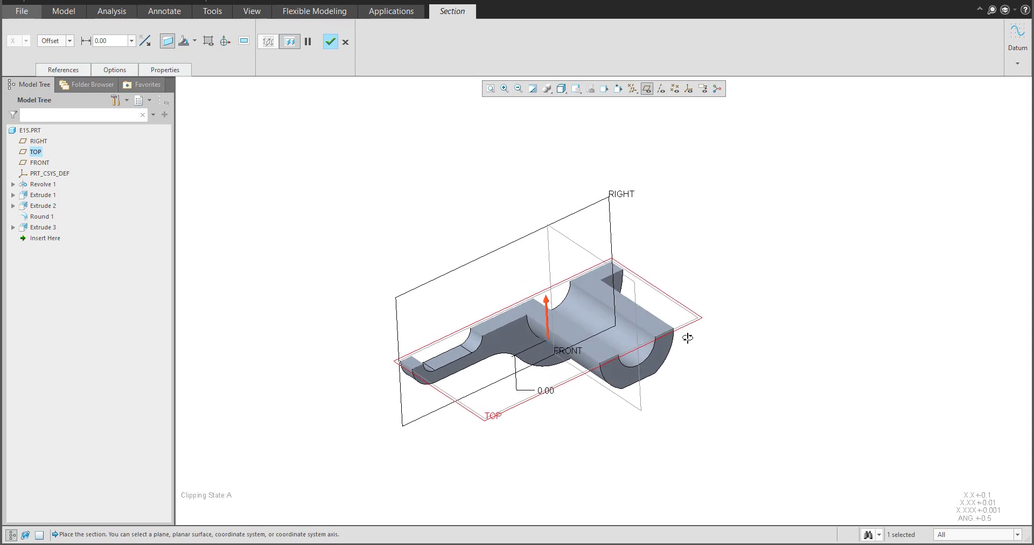
left_click(331, 42)
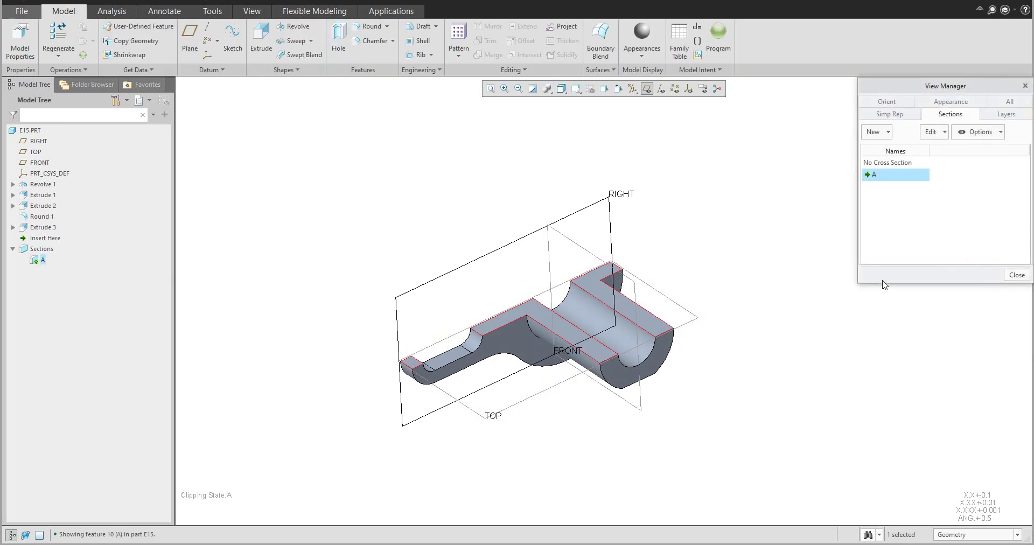
Step: Close the section list, hide datum planes, and open hatching editing for section A
left_click(1013, 277)
left_click(647, 89)
middle_click_drag(541, 323, 526, 280)
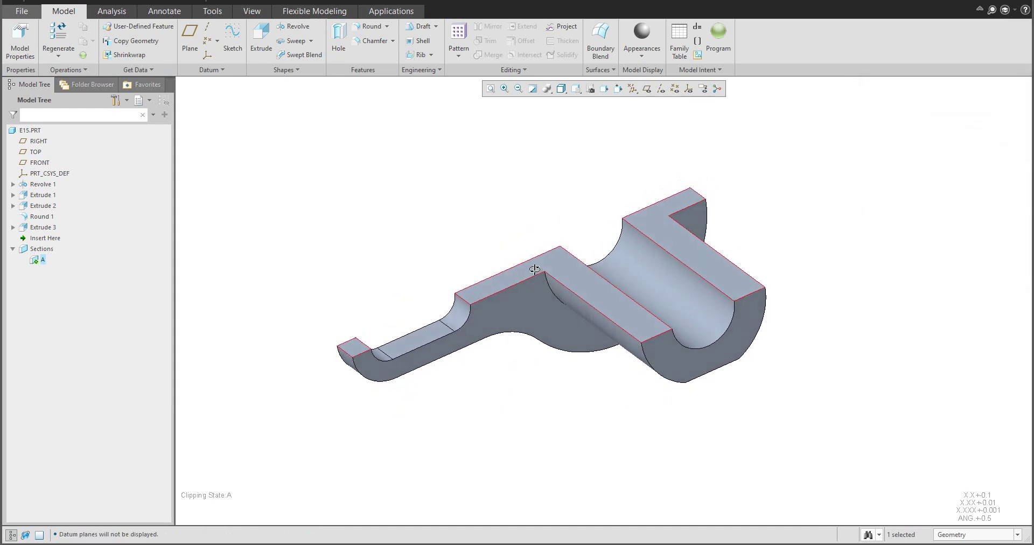
right_click(44, 260)
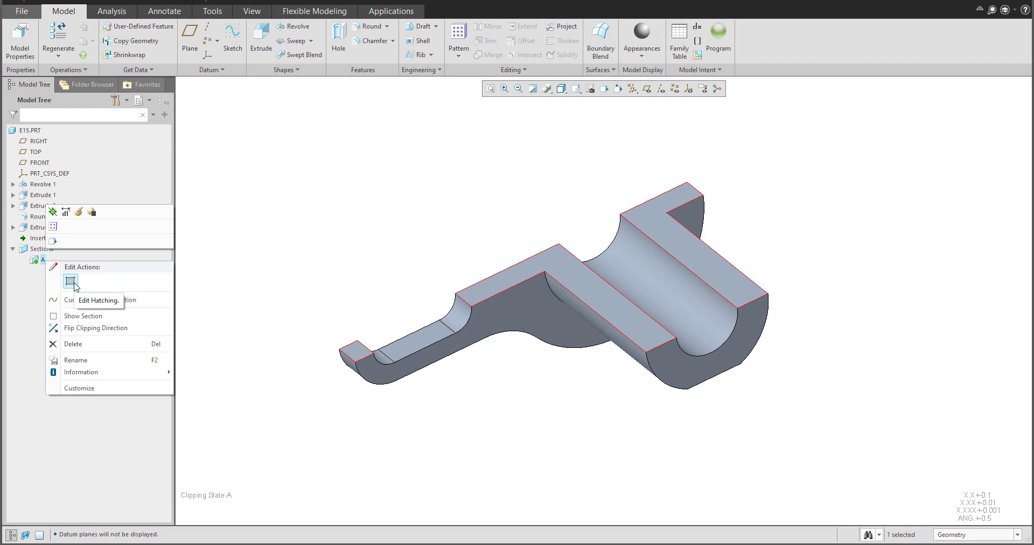
left_click(73, 284)
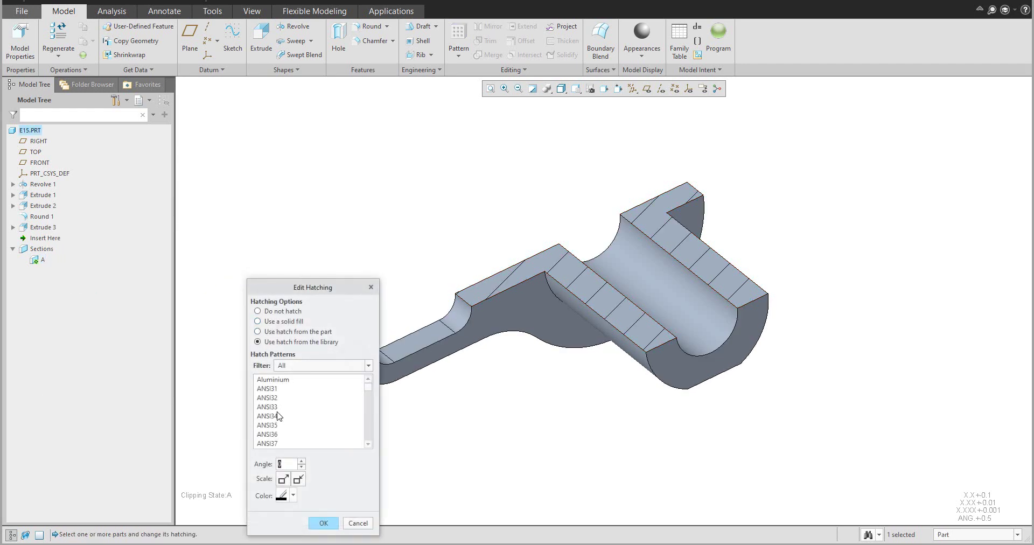
Step: Give section A the beton hatch pattern with adjusted scale and a 0° angle
left_click(277, 416)
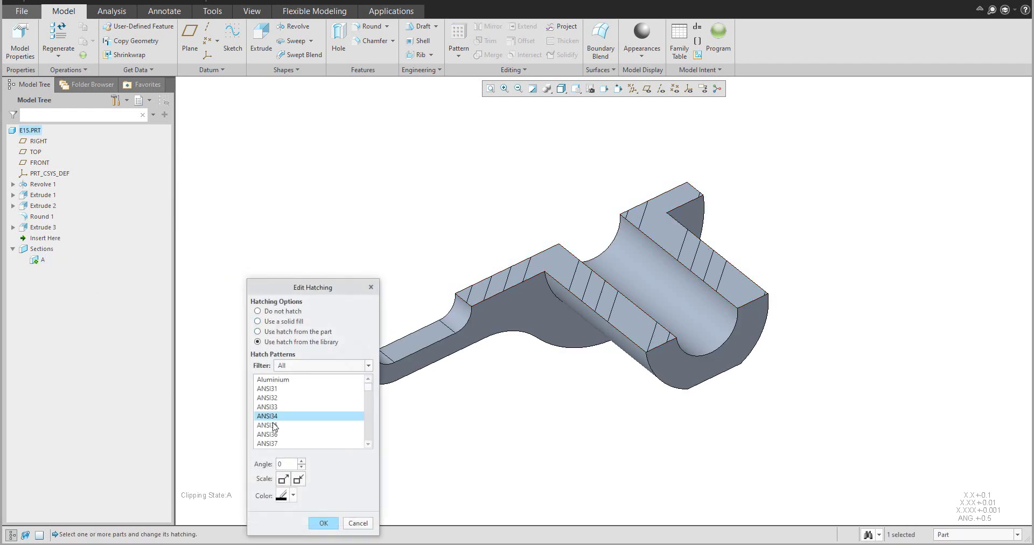
left_click(275, 425)
scroll(277, 431, "down", 2)
left_click(272, 408)
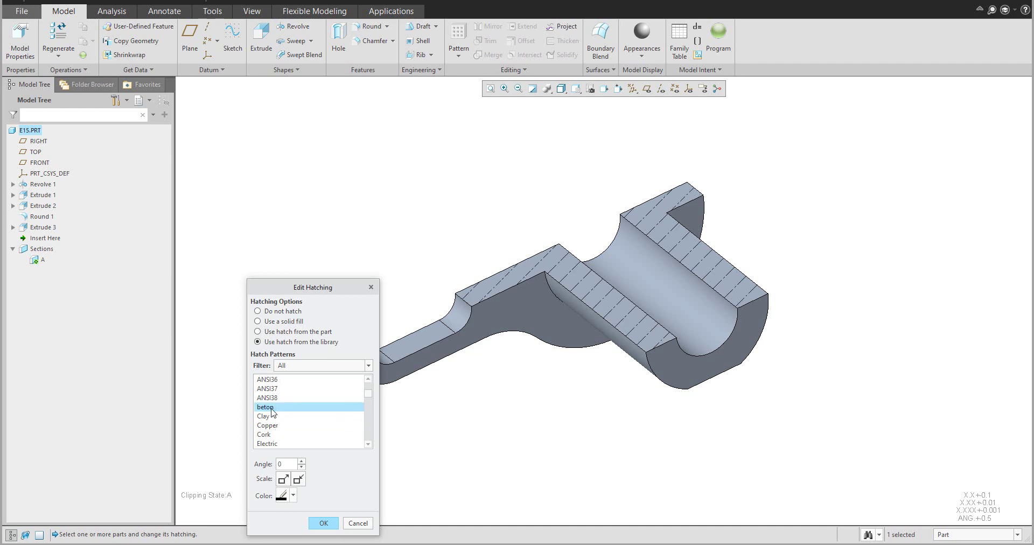
scroll(277, 420, "down", 1)
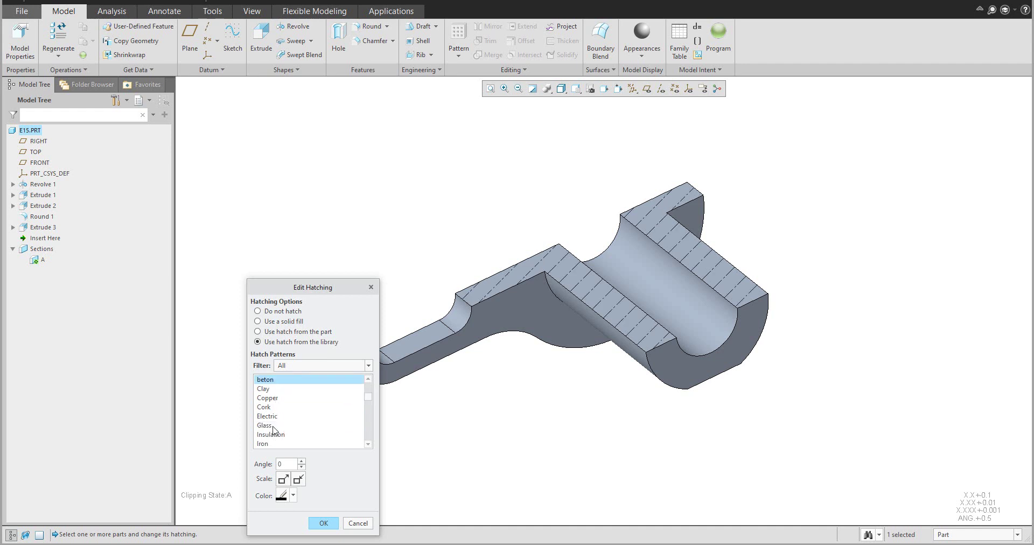
left_click(299, 484)
left_click(286, 481)
left_click(300, 467)
type("45")
key("Return")
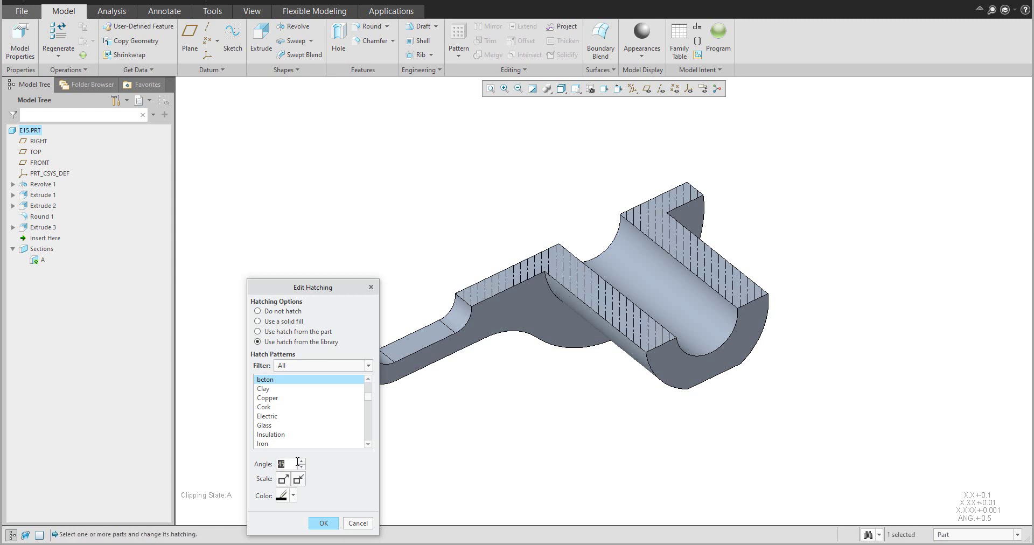
left_click(299, 462)
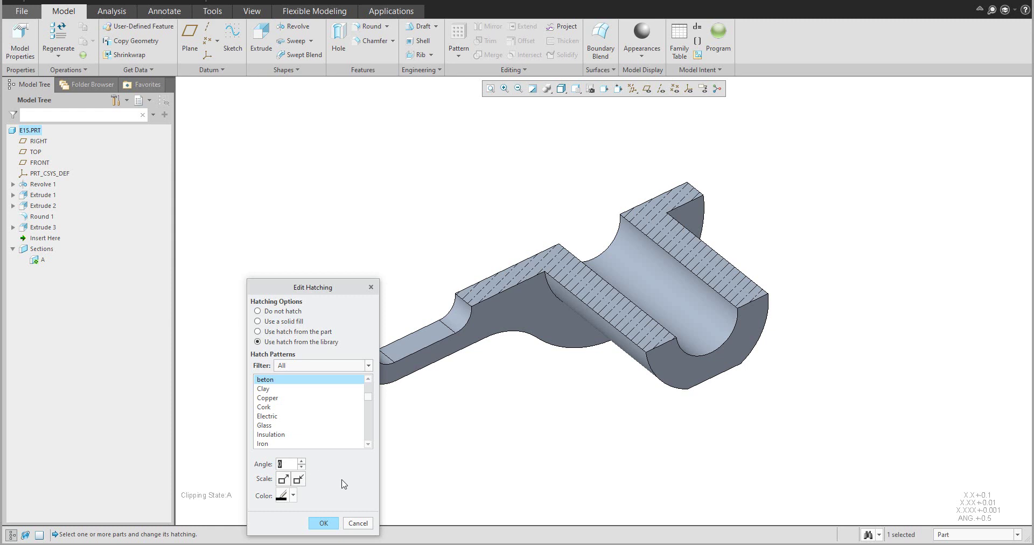
left_click(323, 523)
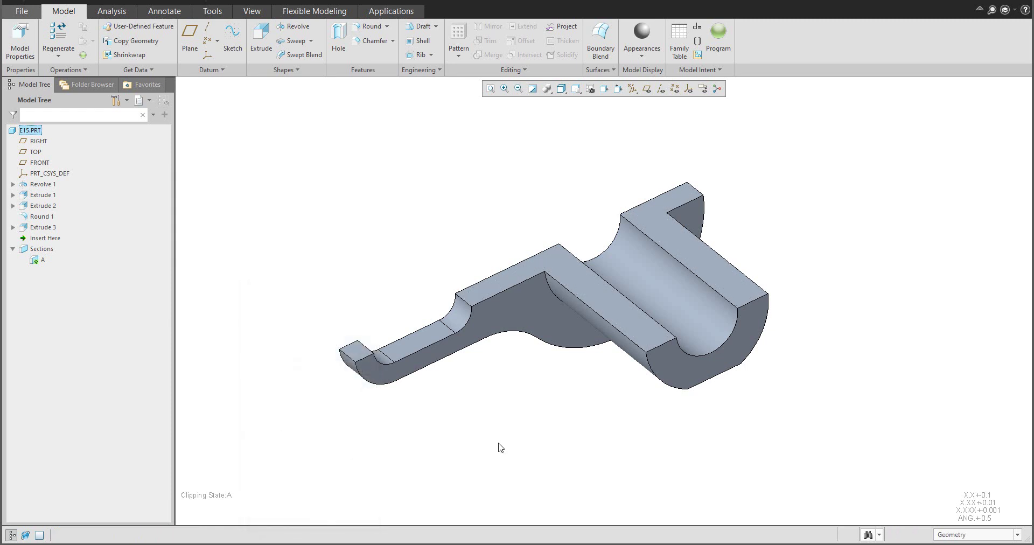
Step: Show the hatched cross-section faces of section A on the model
right_click(42, 264)
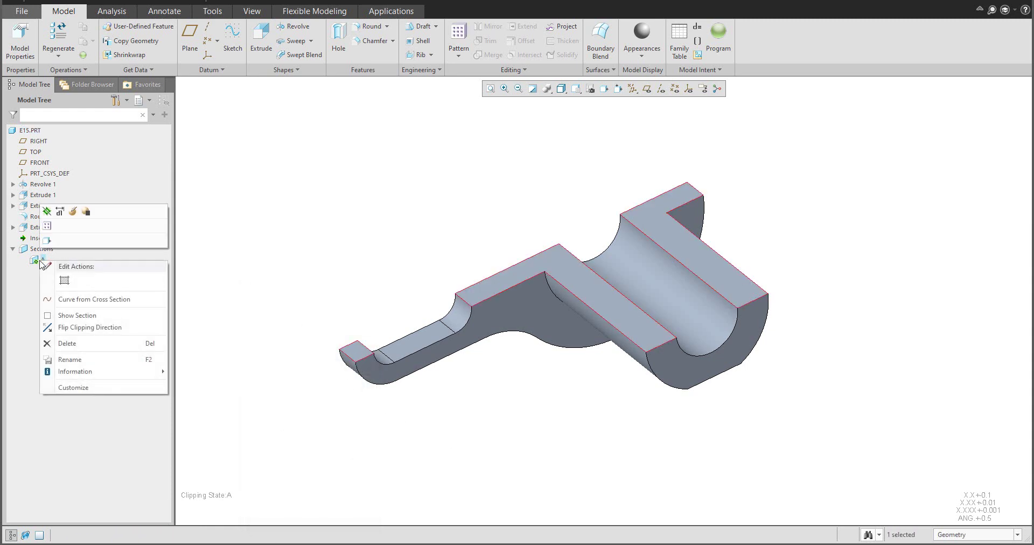
left_click(81, 317)
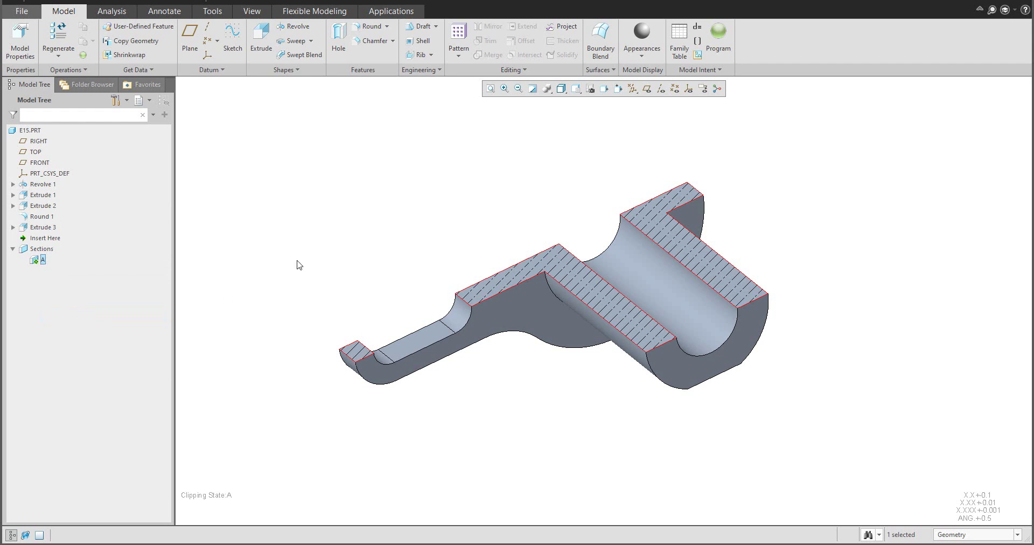
middle_click_drag(332, 262, 287, 317)
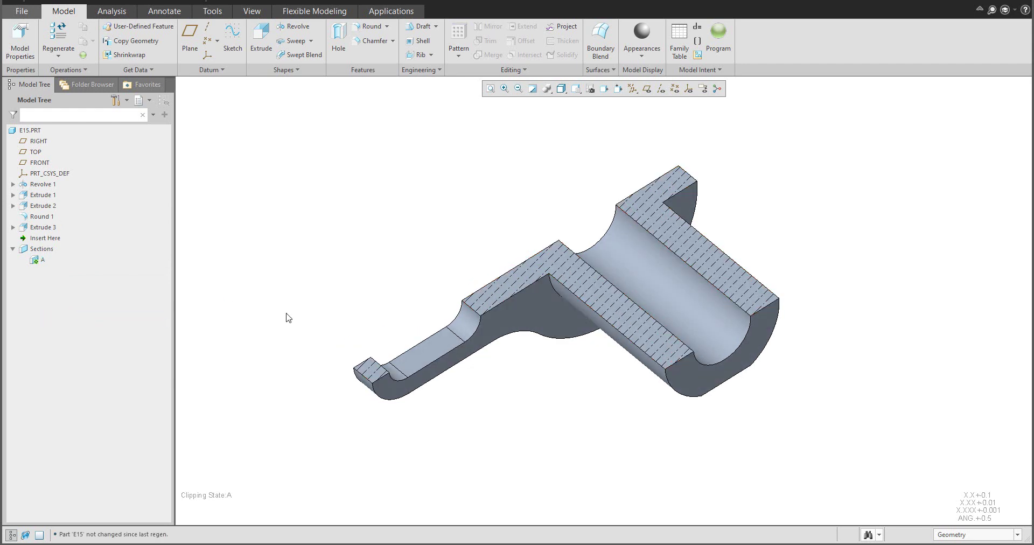
Step: Hide section A's hatching and deactivate the section so the whole part shows
right_click(36, 261)
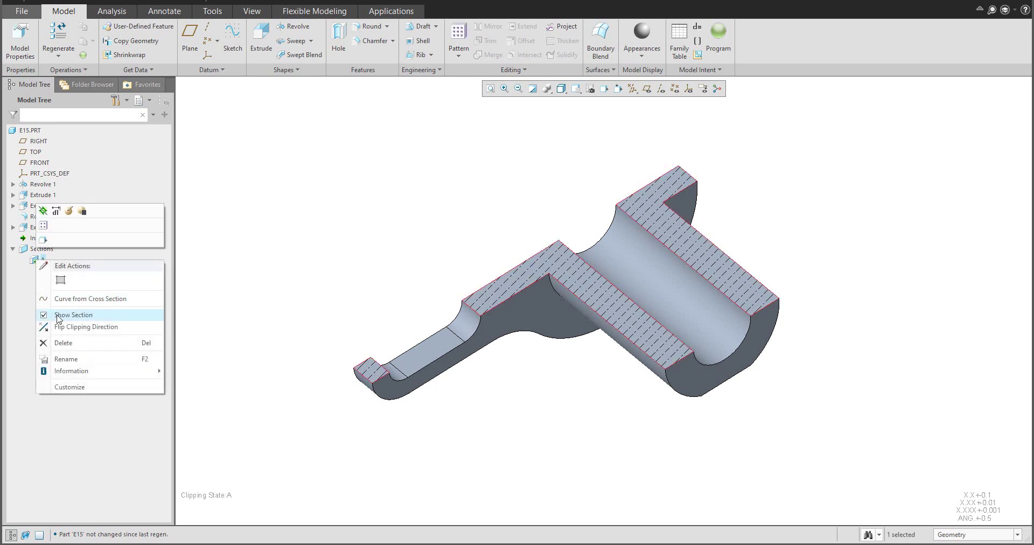
left_click(59, 317)
right_click(39, 260)
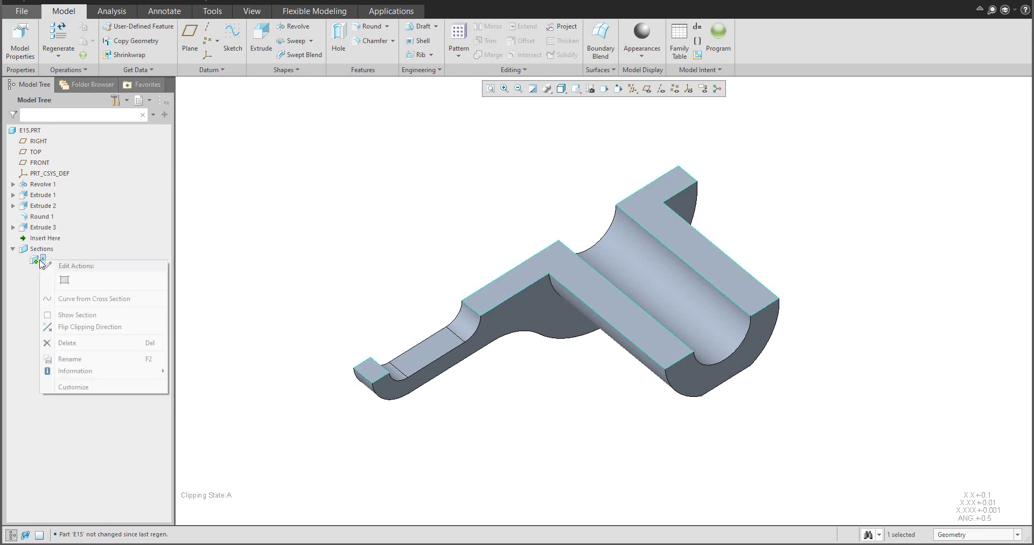
left_click(47, 212)
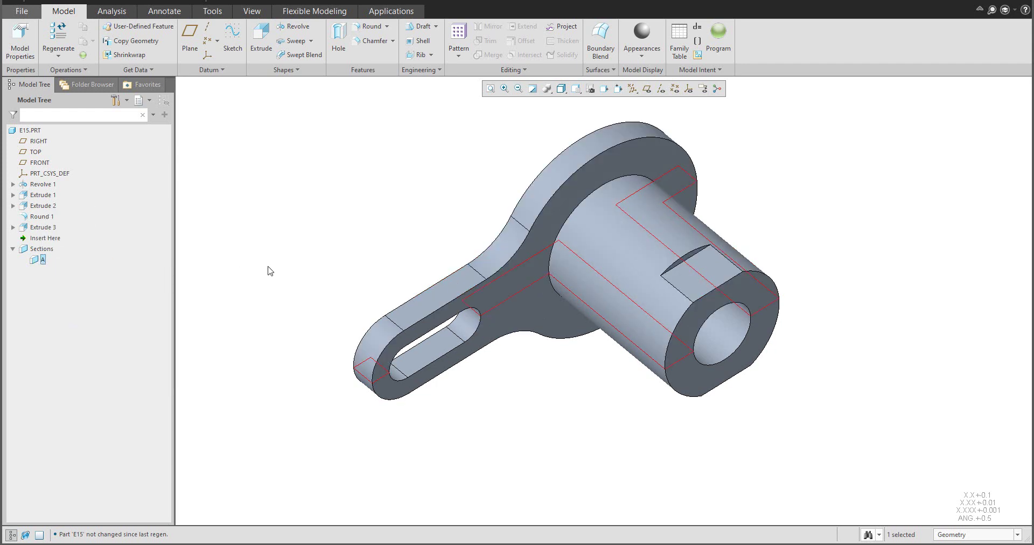
scroll(363, 300, "down", 3)
middle_click_drag(437, 300, 464, 264)
Step: Apply a yellow appearance from the Appearances gallery to the whole part
left_click(640, 56)
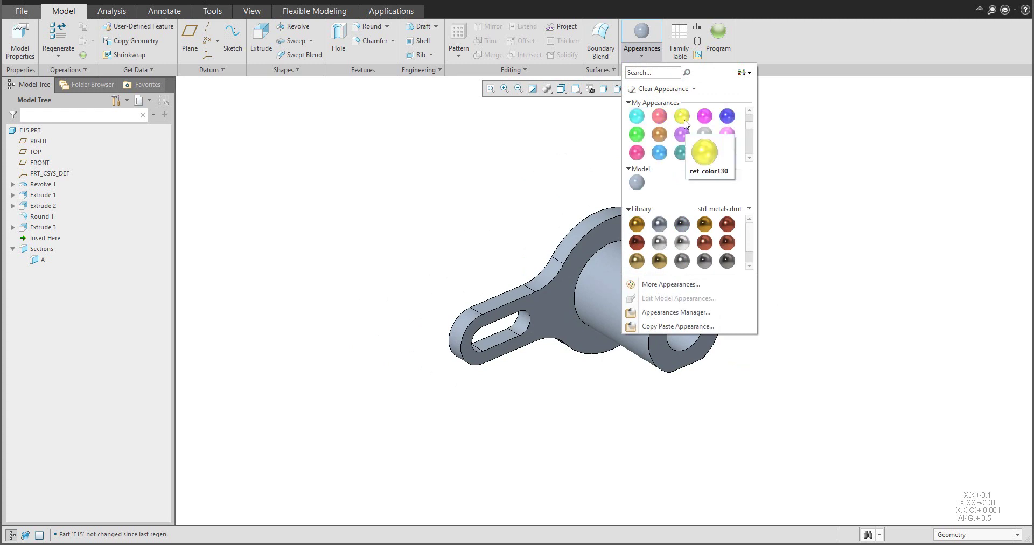
left_click(682, 116)
left_click(24, 131)
middle_click(454, 178)
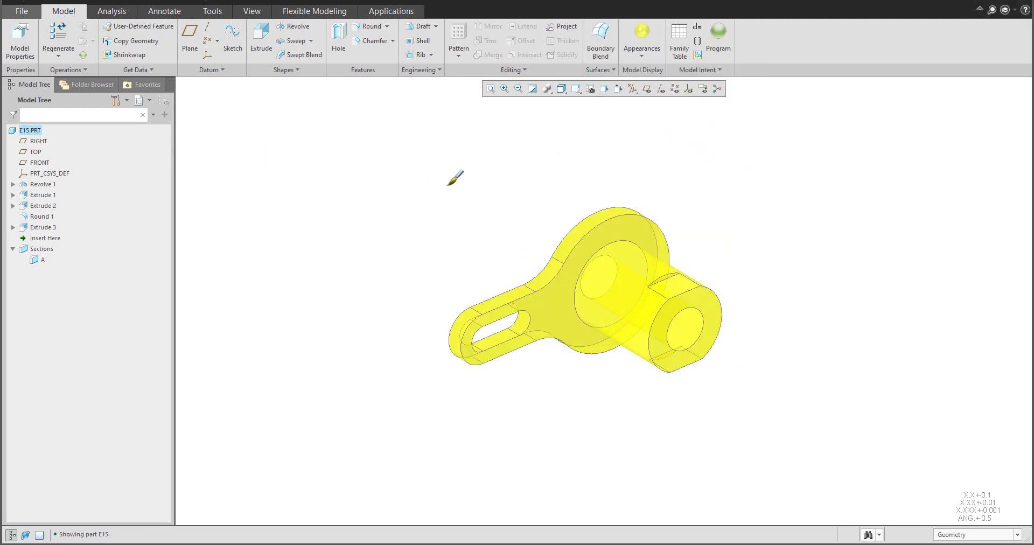
middle_click_drag(468, 226, 512, 254, "shift")
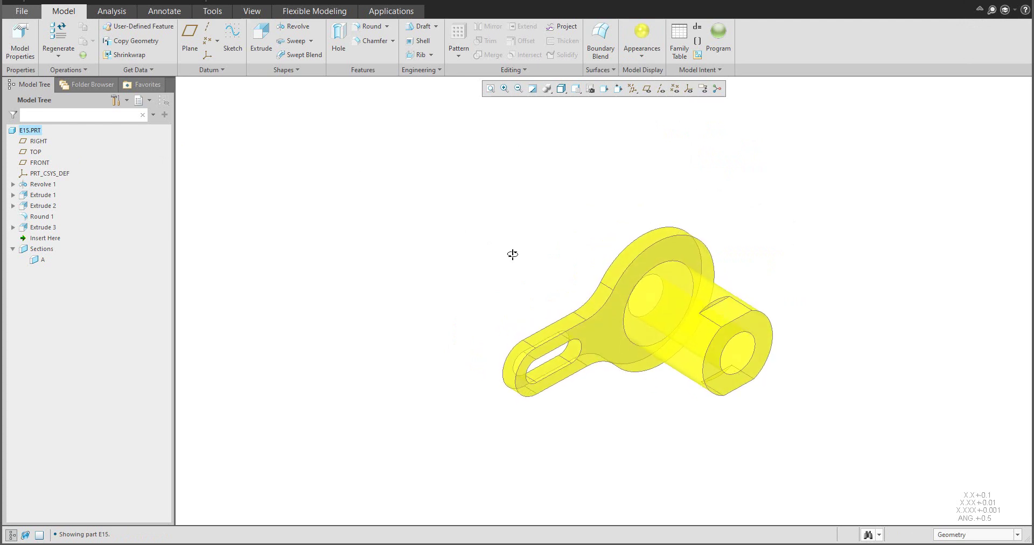
Step: Edit the part's appearance colour to pink (RGB 238.8, 139.4, 255)
left_click(650, 61)
right_click(637, 183)
left_click(658, 188)
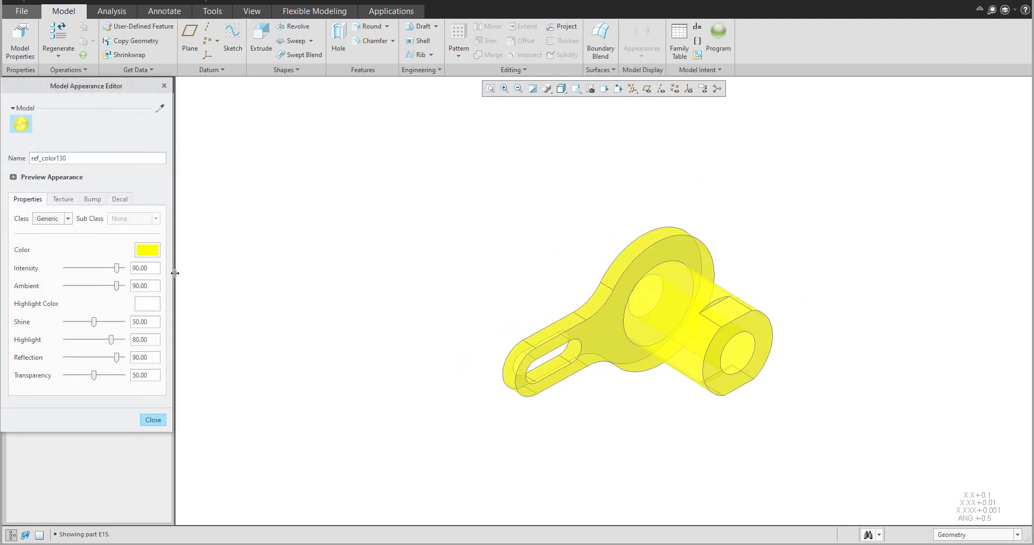
left_click(147, 249)
left_click(921, 150)
mouse_move(977, 219)
left_mouse_down()
mouse_move(993, 240)
mouse_move(973, 225)
mouse_move(981, 237)
left_mouse_up()
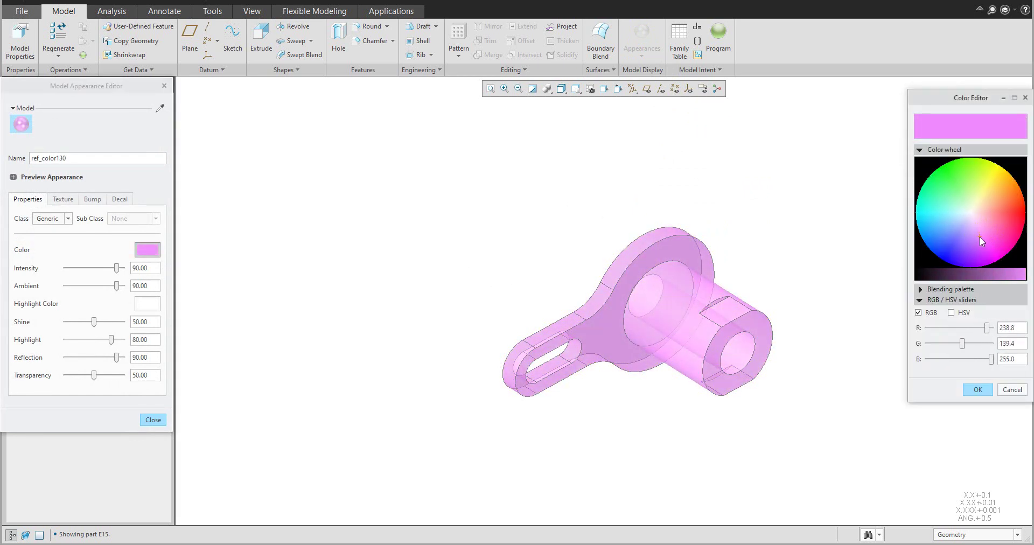
left_click(977, 390)
Step: Set the appearance transparency to 0 so the pink part is fully opaque
left_click_drag(94, 375, 54, 378)
scroll(544, 301, "up", 3)
middle_click_drag(545, 300, 555, 255)
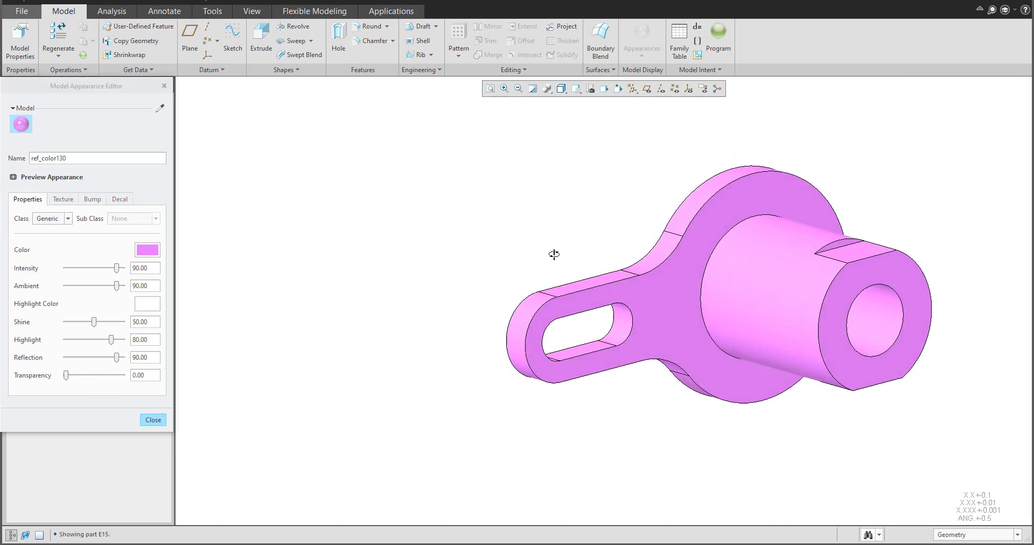
left_click(153, 420)
middle_click_drag(449, 296, 422, 316)
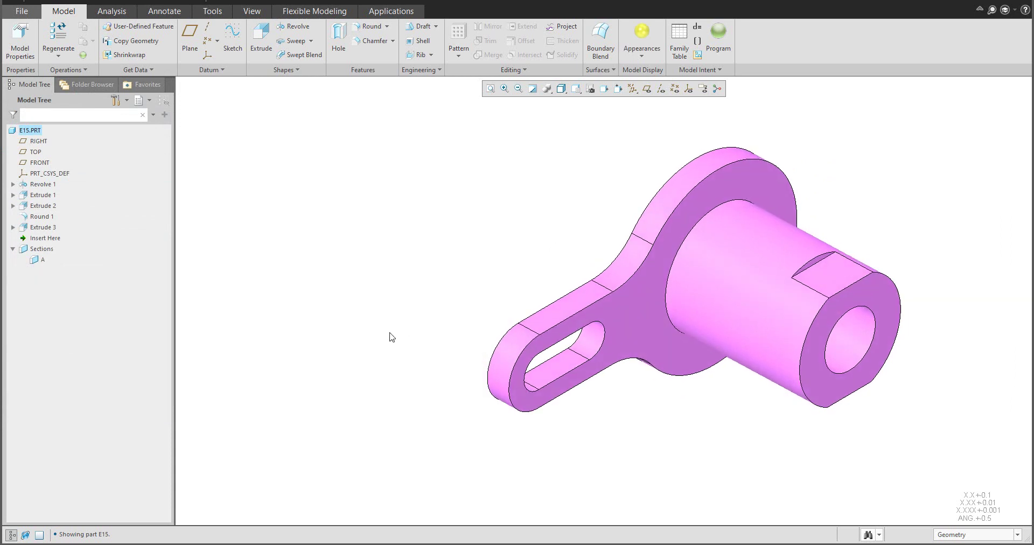